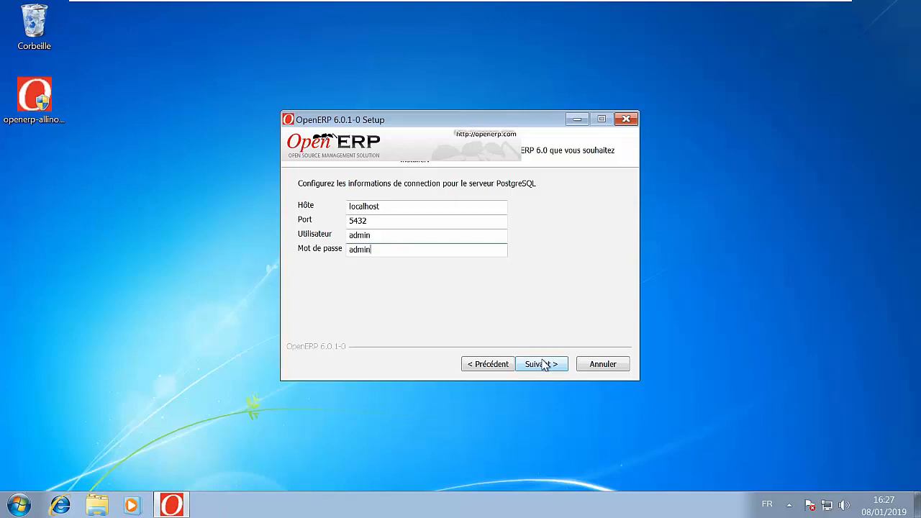
- Accept the PostgreSQL connection settings and complete the OpenERP 6.0 installation in C:\Program Files (x86)\OpenERP 6.0
click(541, 365)
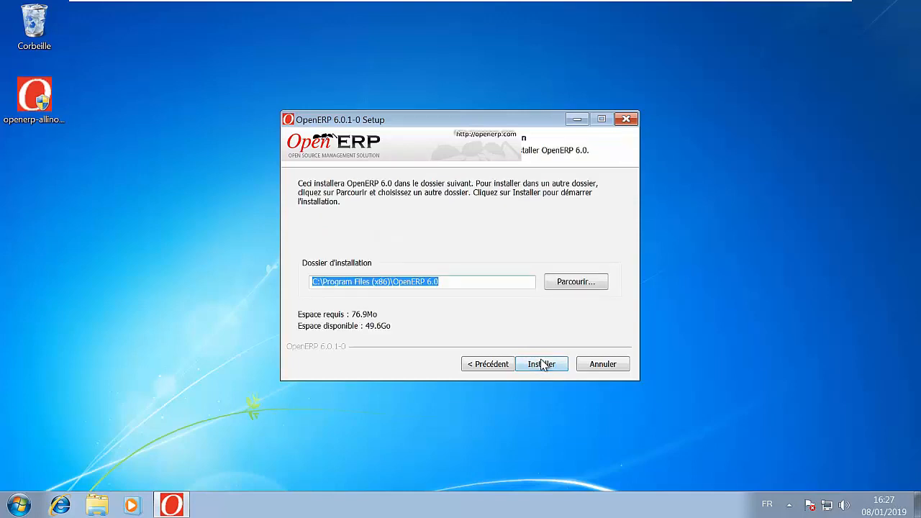
click(542, 365)
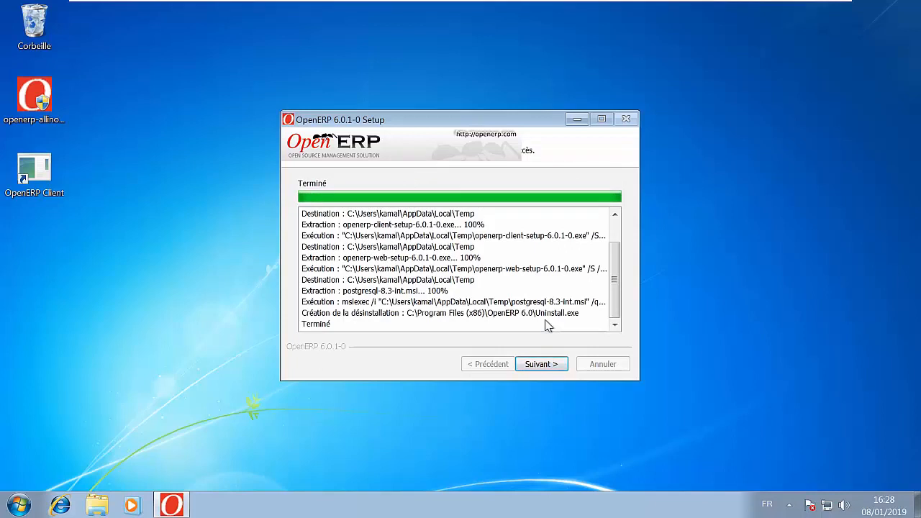
click(551, 366)
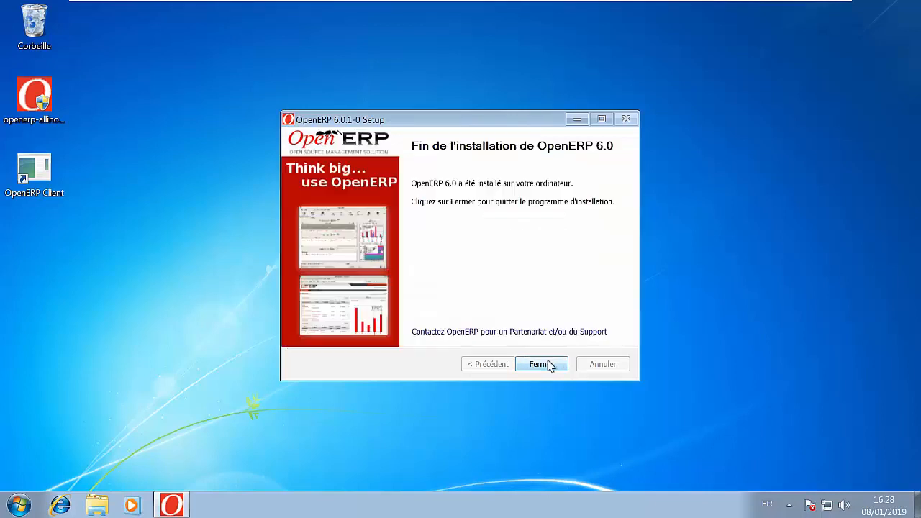
click(546, 365)
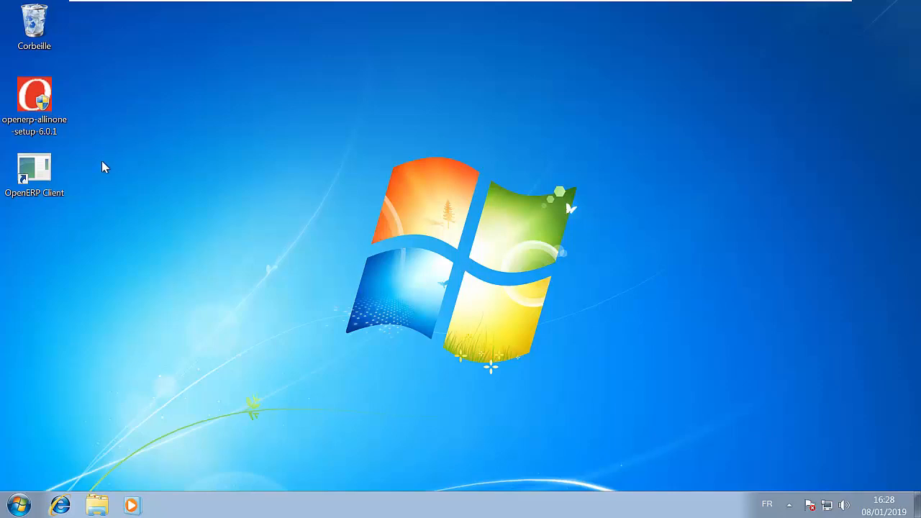
click(39, 179)
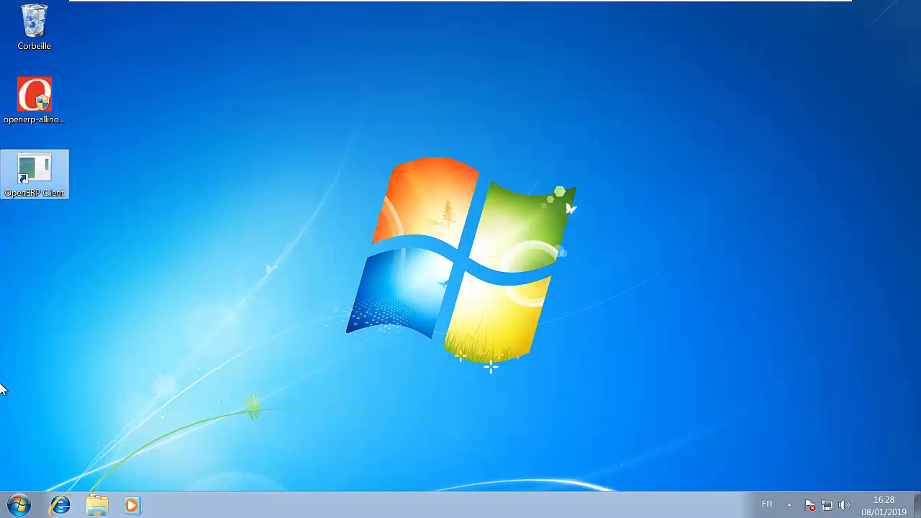
click(16, 506)
click(84, 443)
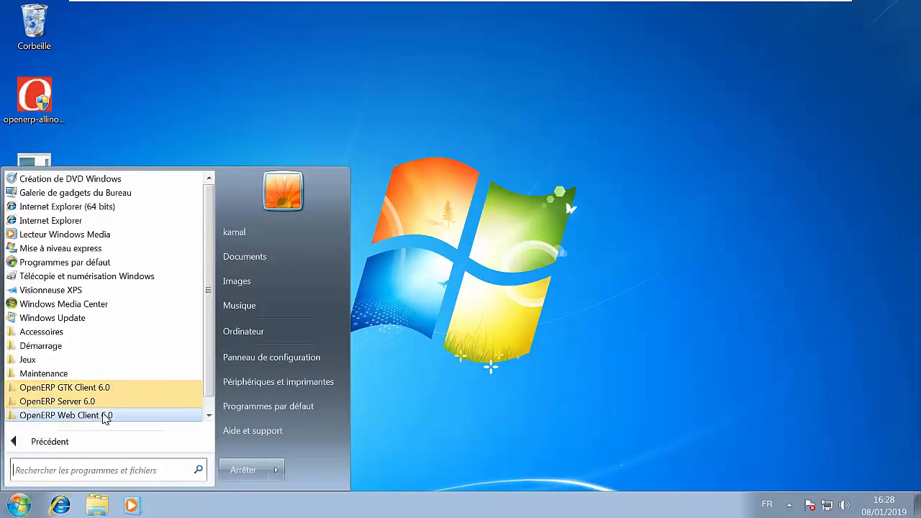
click(92, 390)
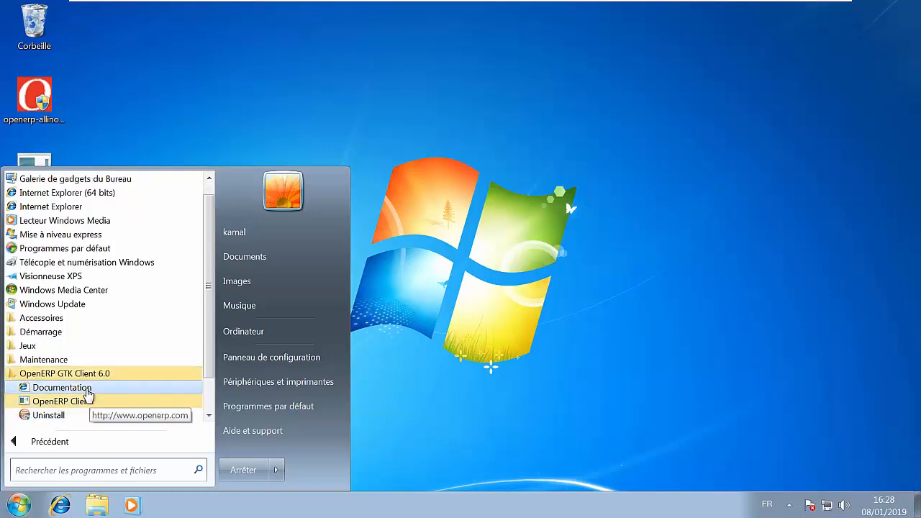
click(385, 249)
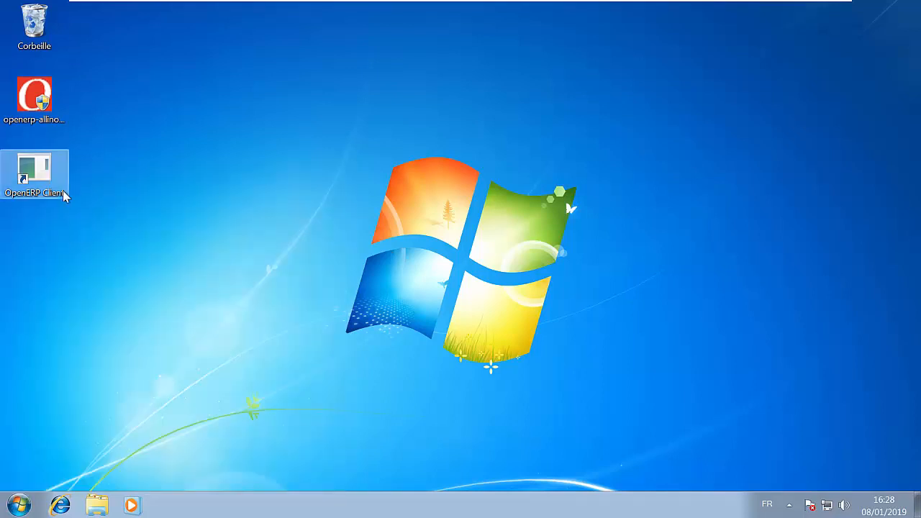
- Launch the OpenERP Client in a maximized window and open the form for creating a new database
double_click(47, 190)
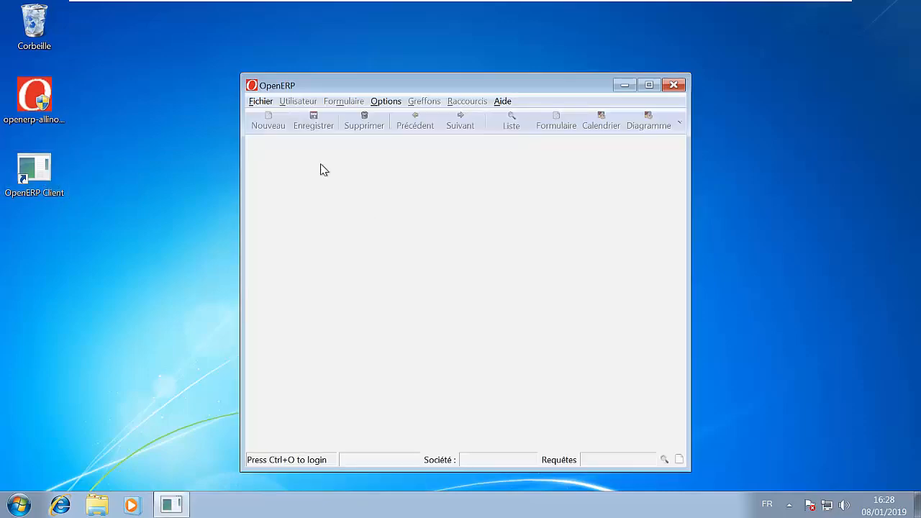
double_click(344, 92)
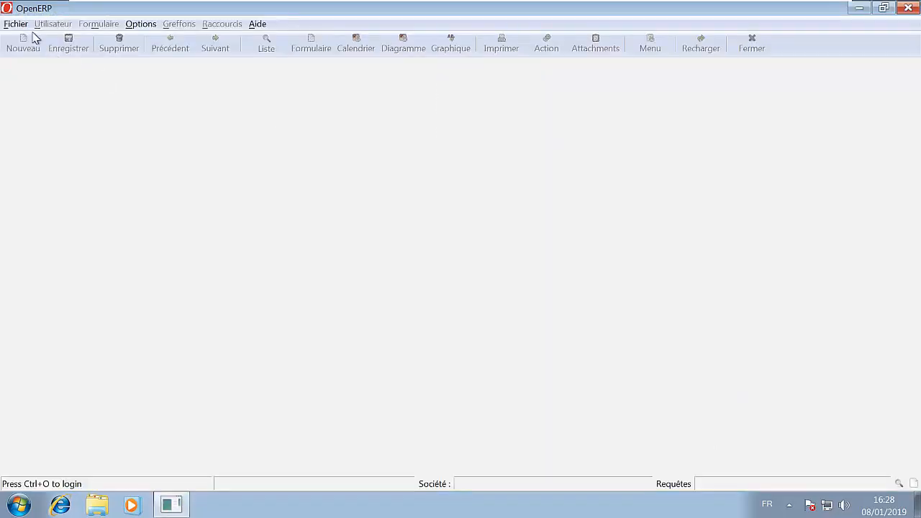
click(17, 24)
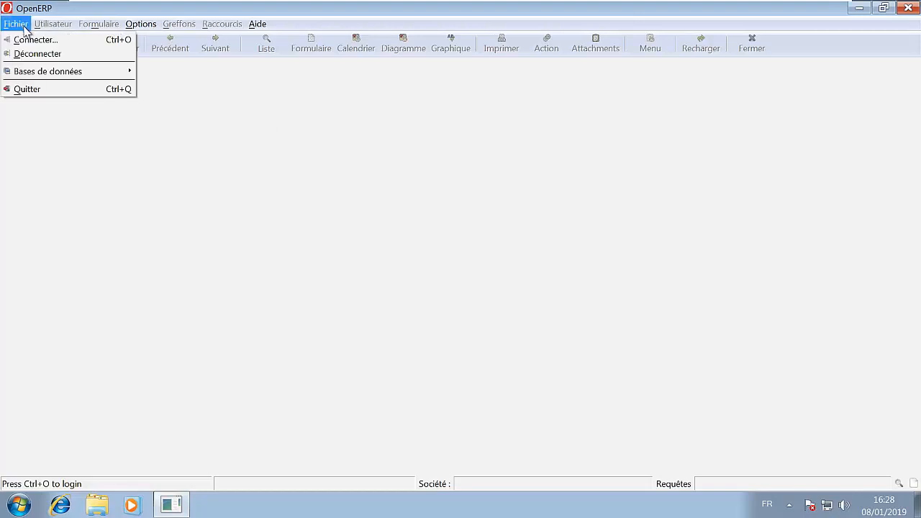
mouse_move(36, 72)
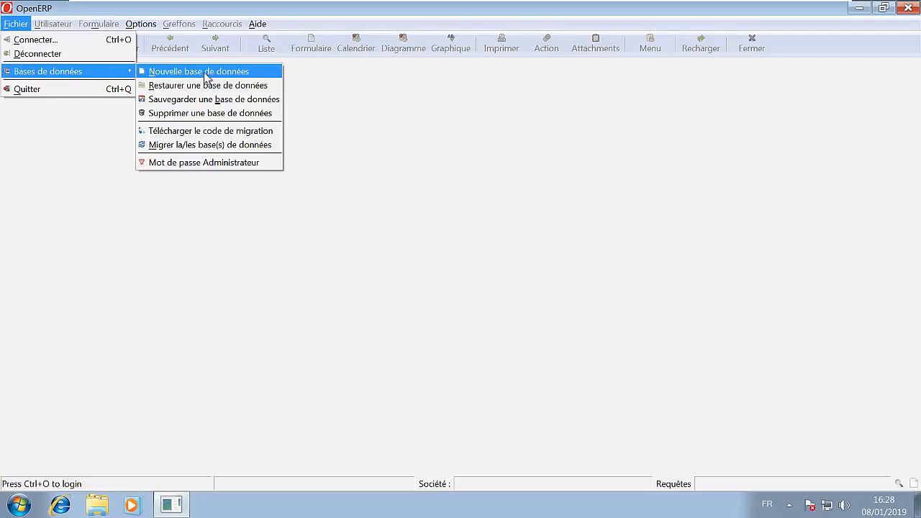
click(207, 75)
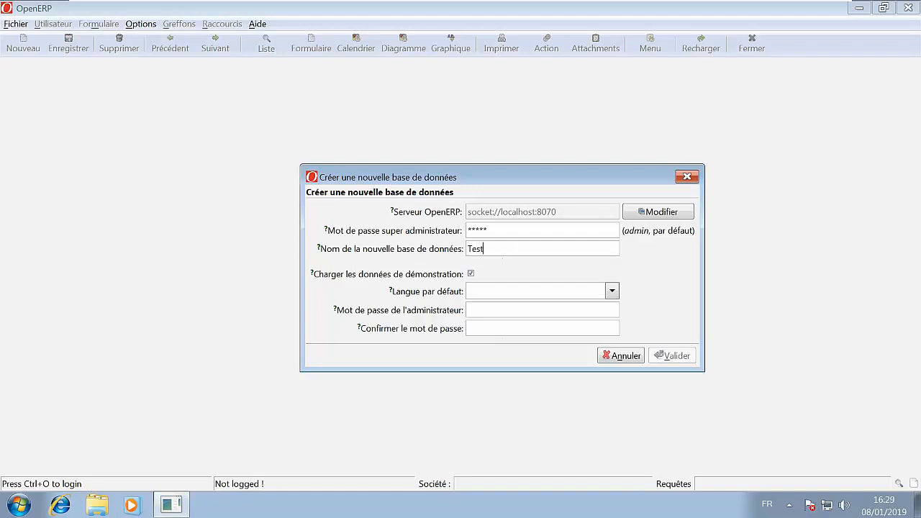
- Try to create the database Test1 with French / Français as default language, entering the super administrator password and the confirmed administrator password
click(609, 295)
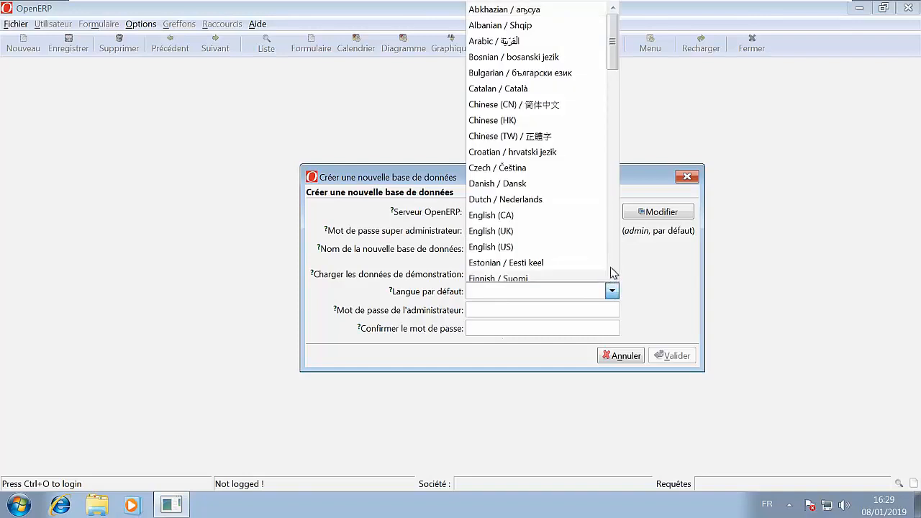
click(614, 272)
click(611, 291)
click(613, 266)
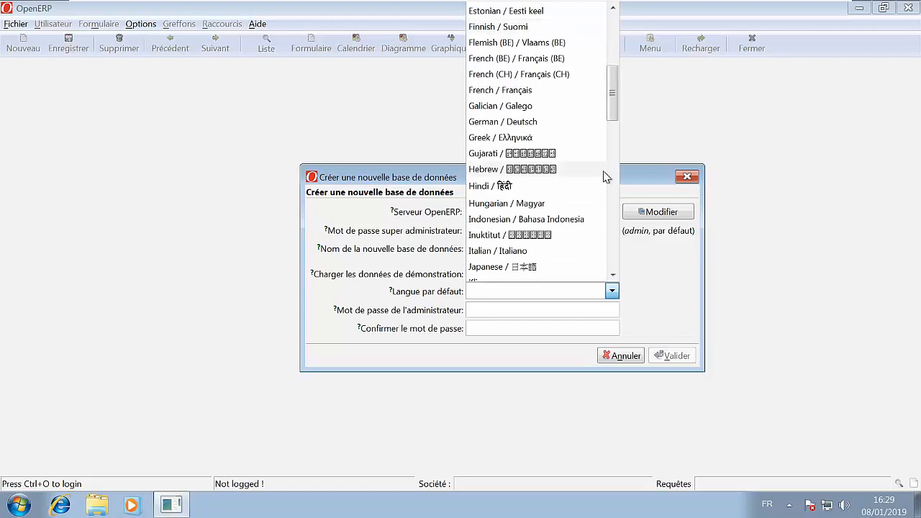
click(570, 93)
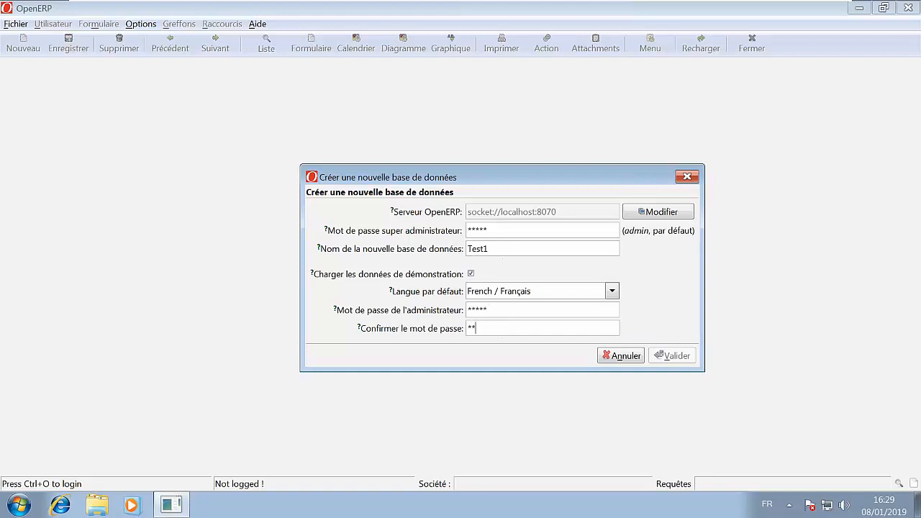
text(admin)
key(Return)
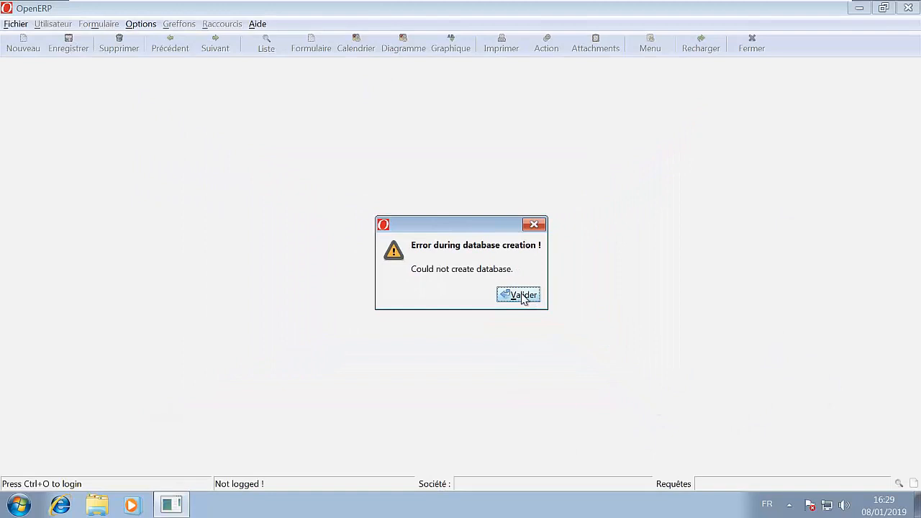
- Dismiss the database creation error and quit the OpenERP client
click(519, 294)
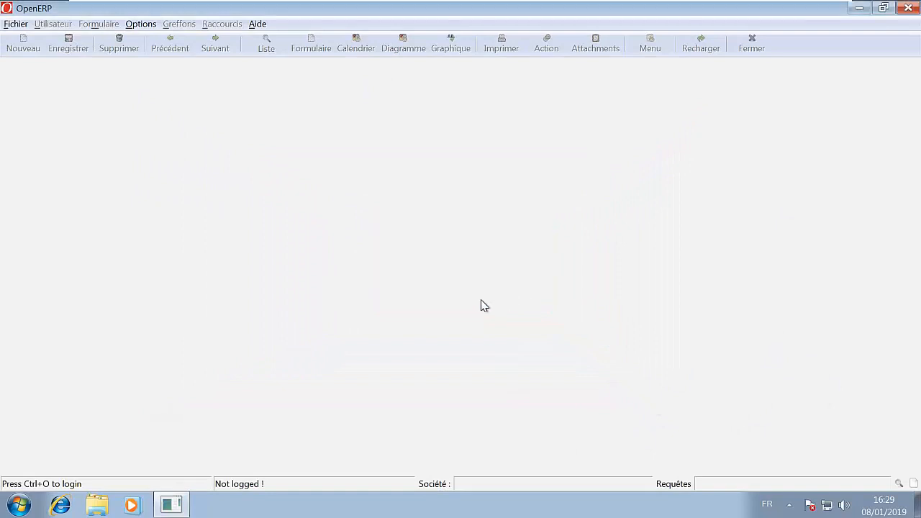
click(908, 9)
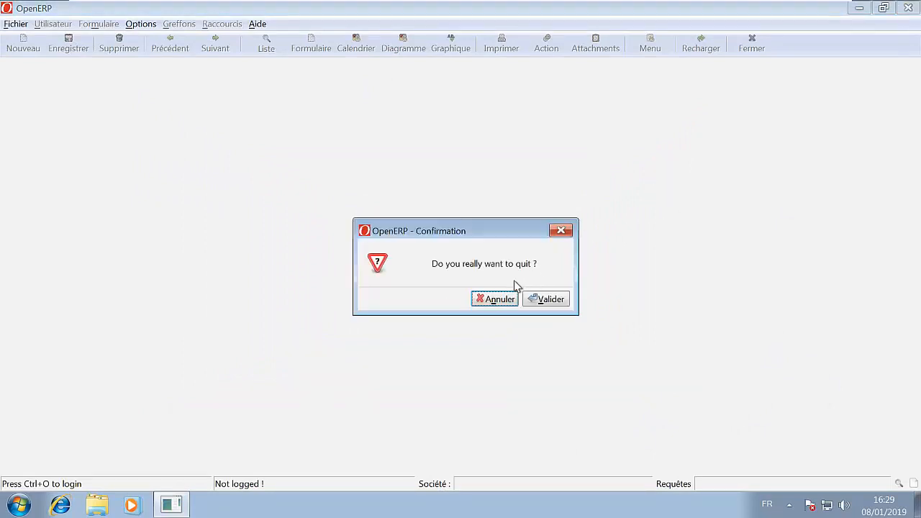
click(547, 300)
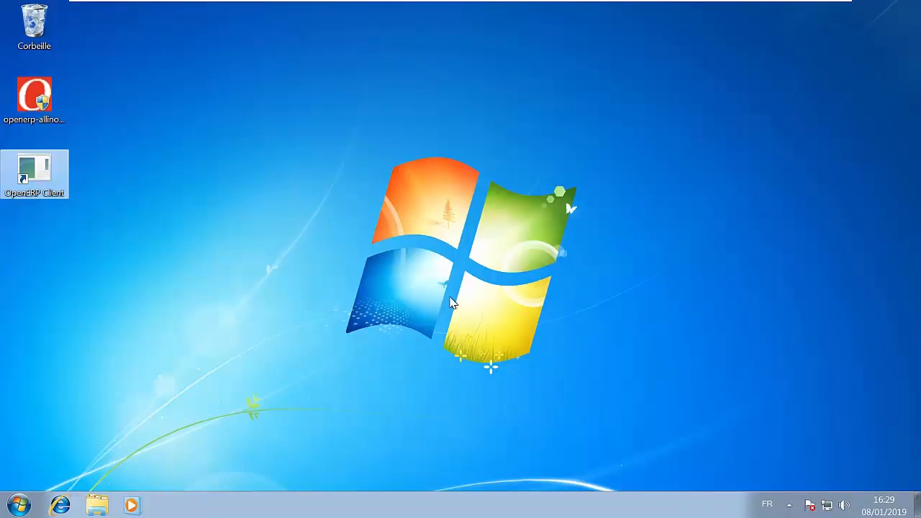
click(20, 504)
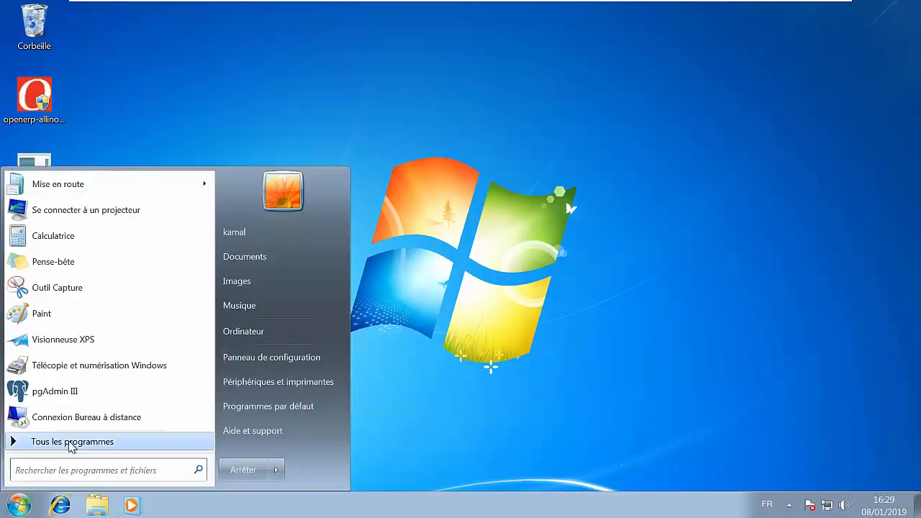
click(18, 441)
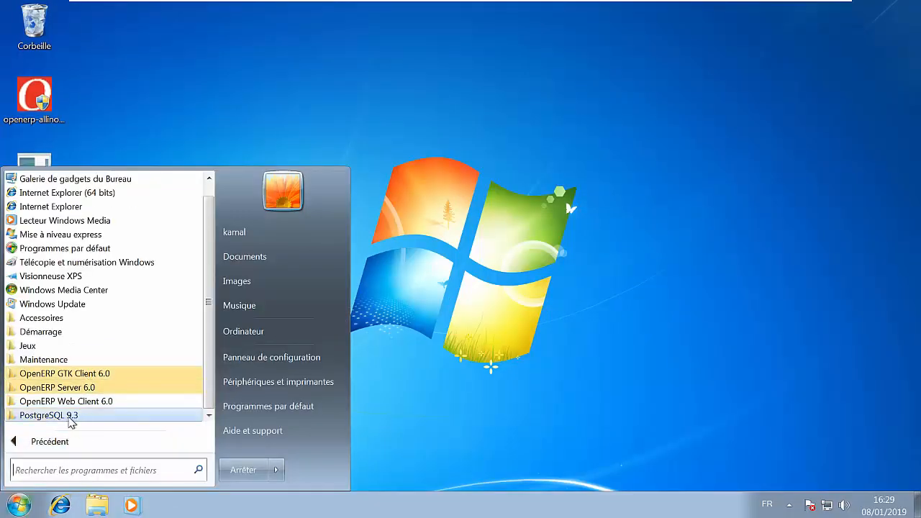
click(72, 417)
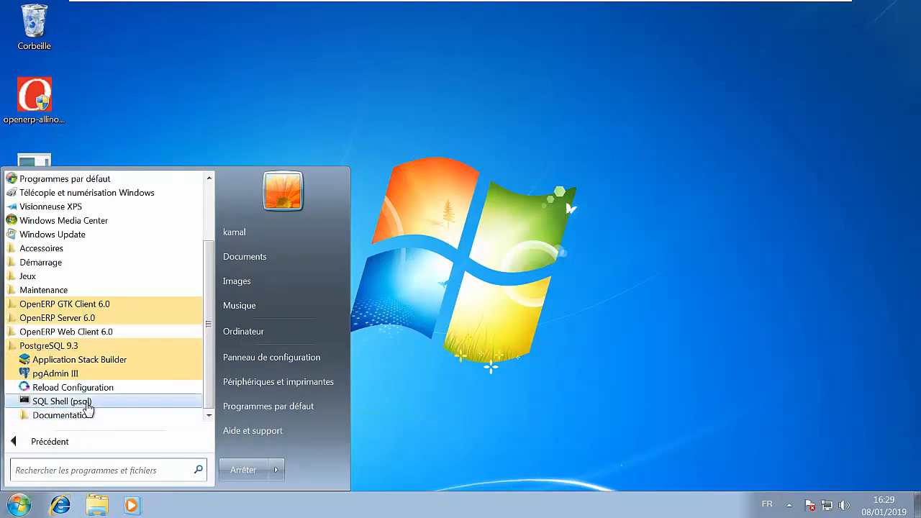
click(66, 344)
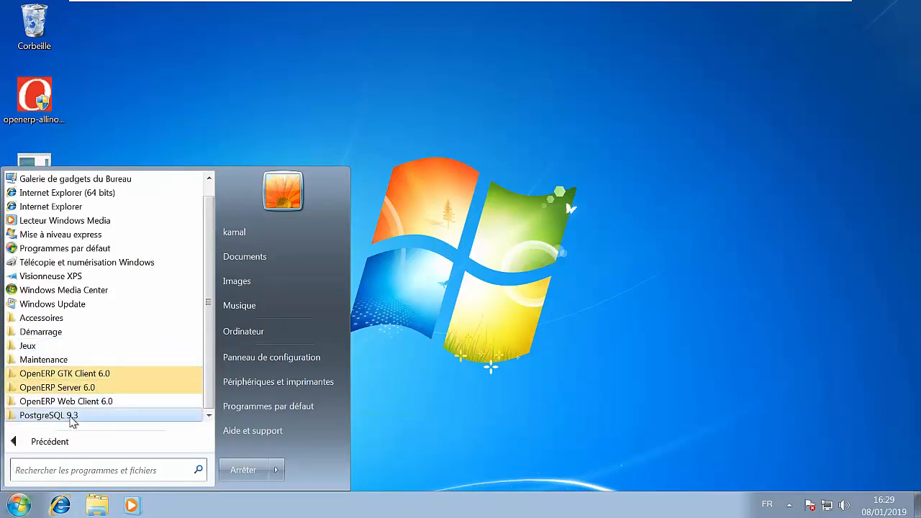
click(173, 158)
- Uninstall PostgreSQL 9.3 with all its modules through the Windows Control Panel and close the list of installed programs
click(18, 505)
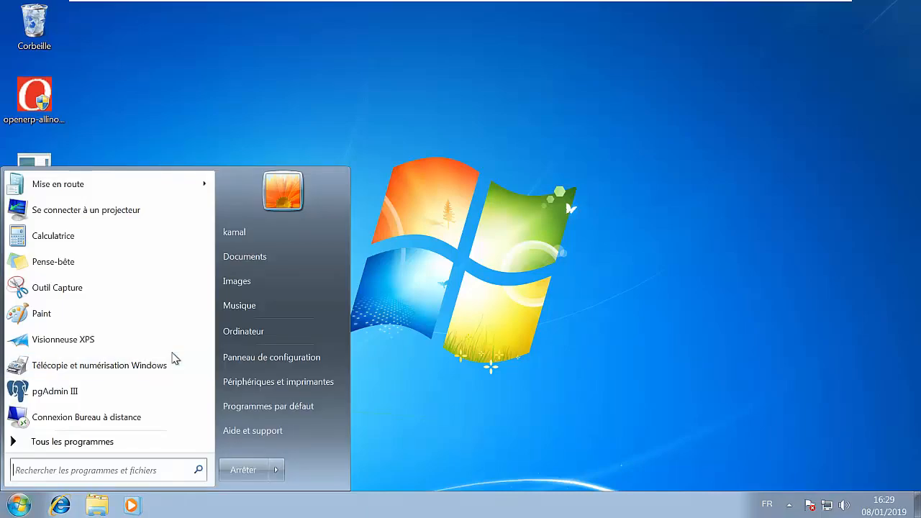
click(268, 358)
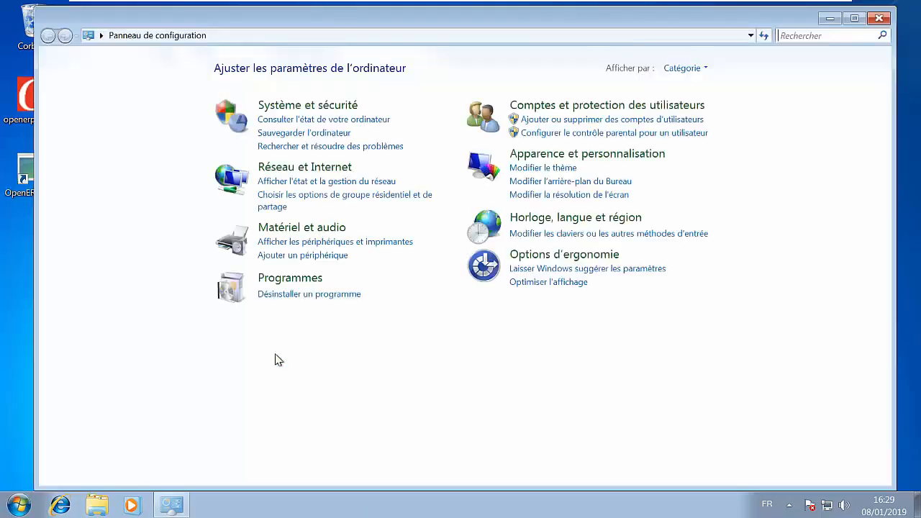
click(317, 295)
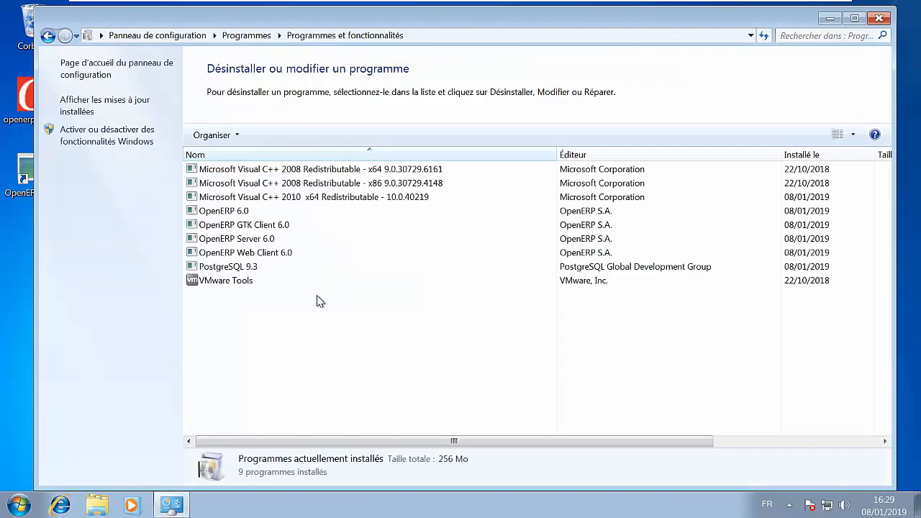
click(263, 269)
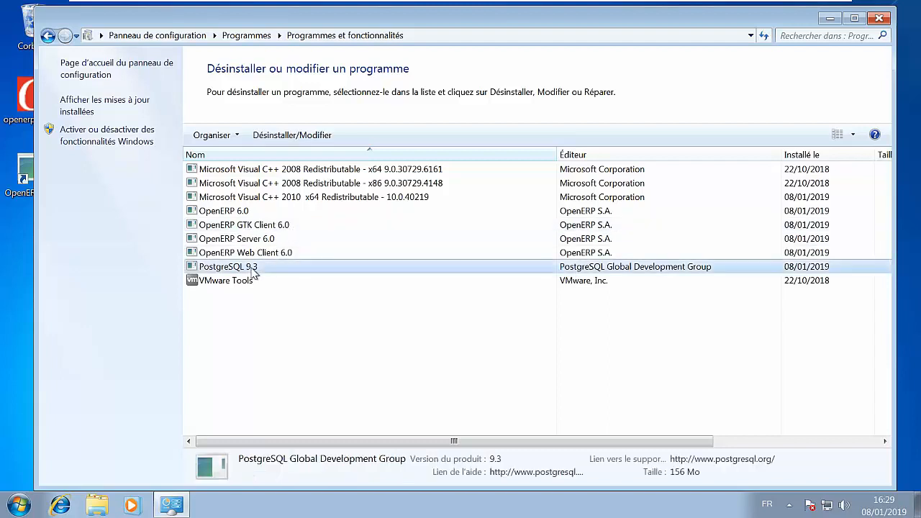
click(289, 136)
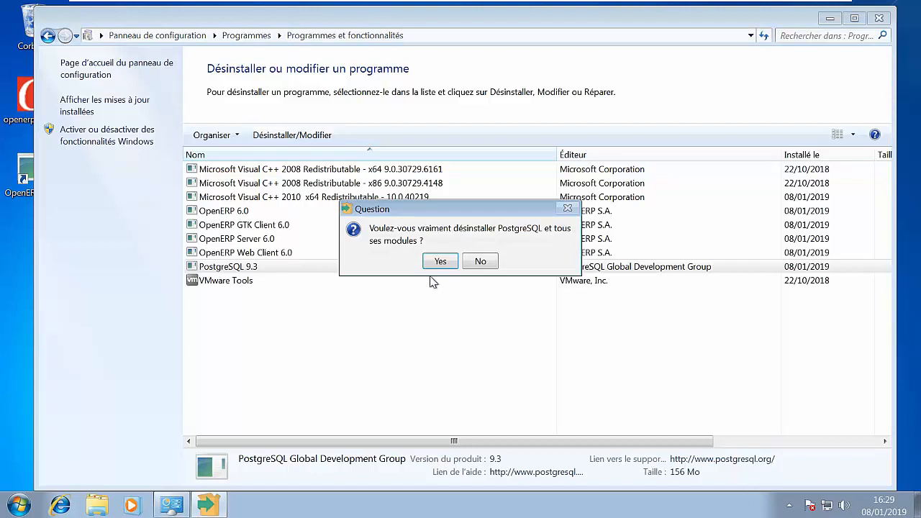
click(441, 261)
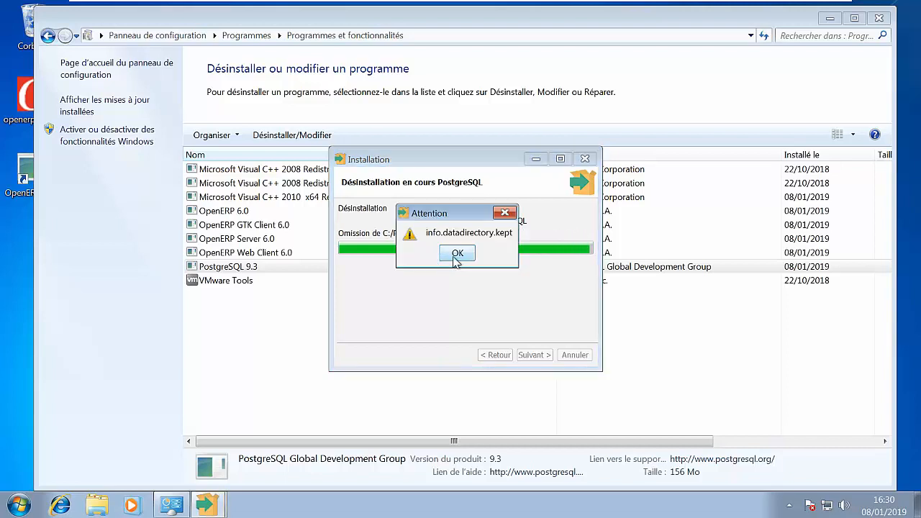
click(455, 256)
click(459, 256)
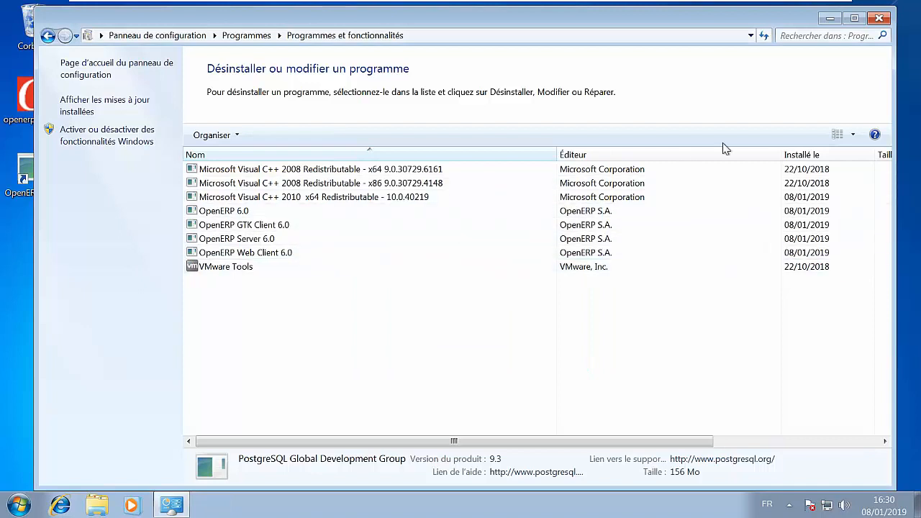
click(878, 20)
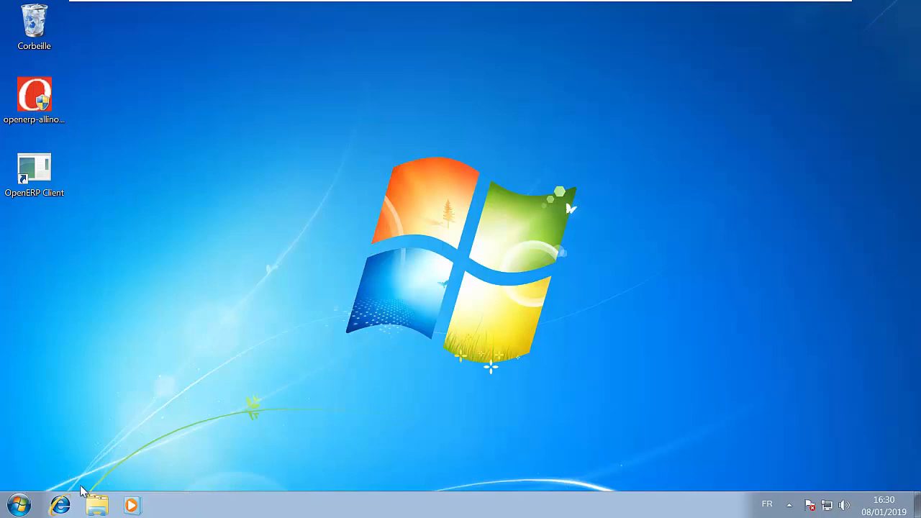
- In Windows Explorer, search the Program Files (x86) folder on drive C: for postgresql*
click(97, 505)
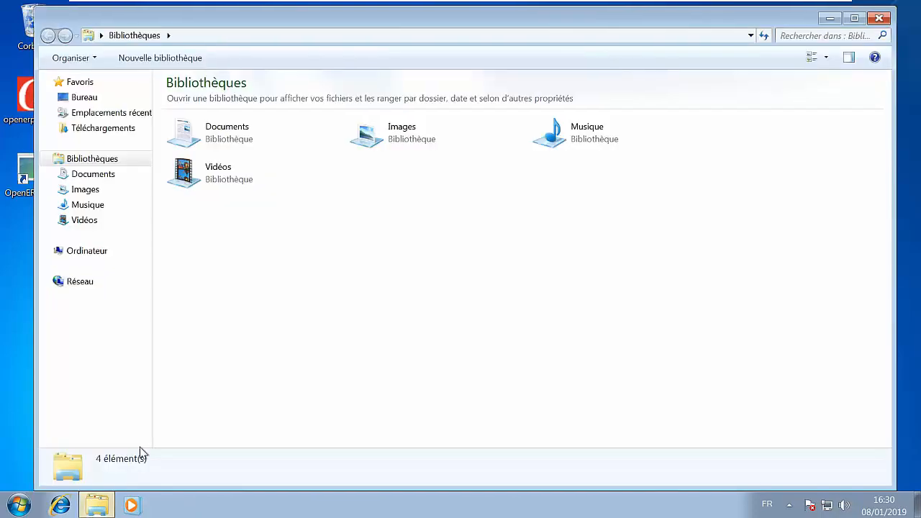
click(122, 251)
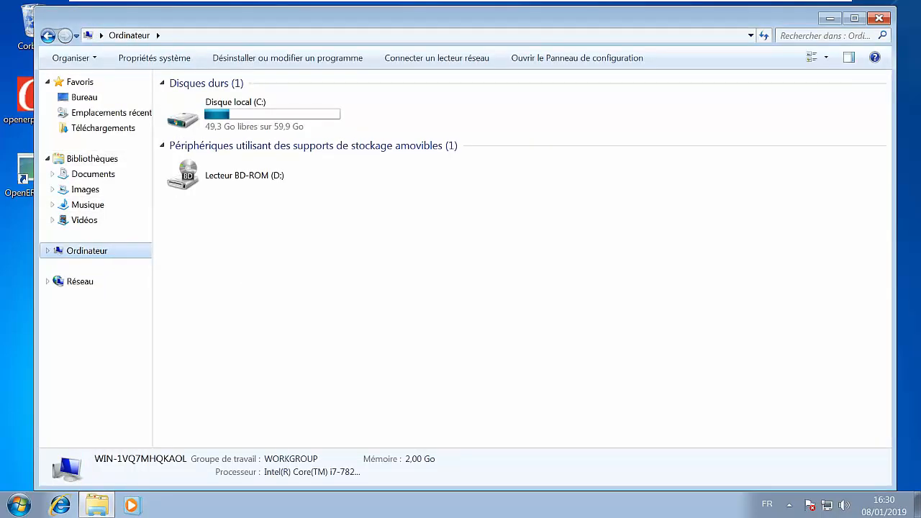
double_click(235, 116)
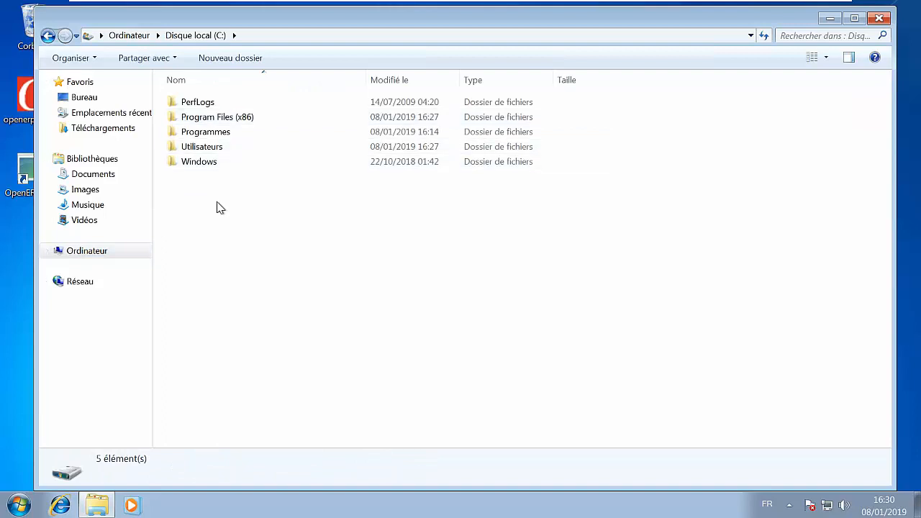
double_click(284, 125)
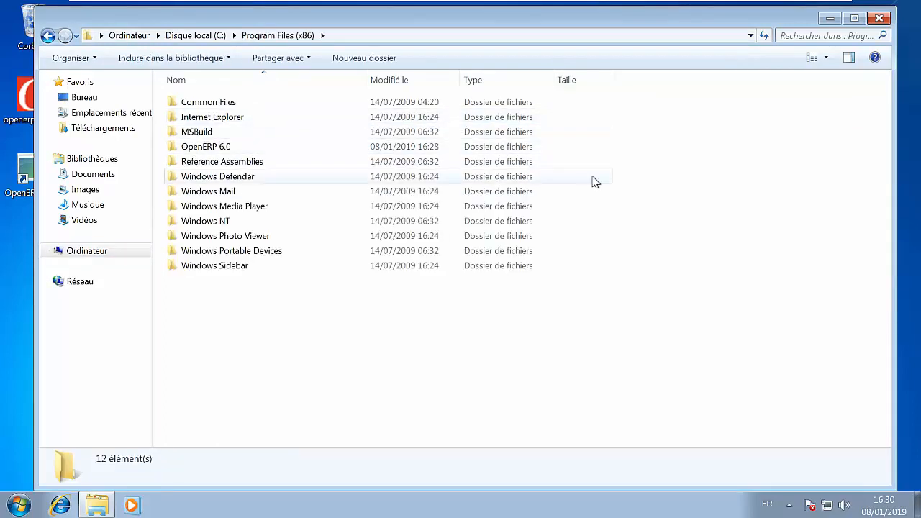
click(813, 33)
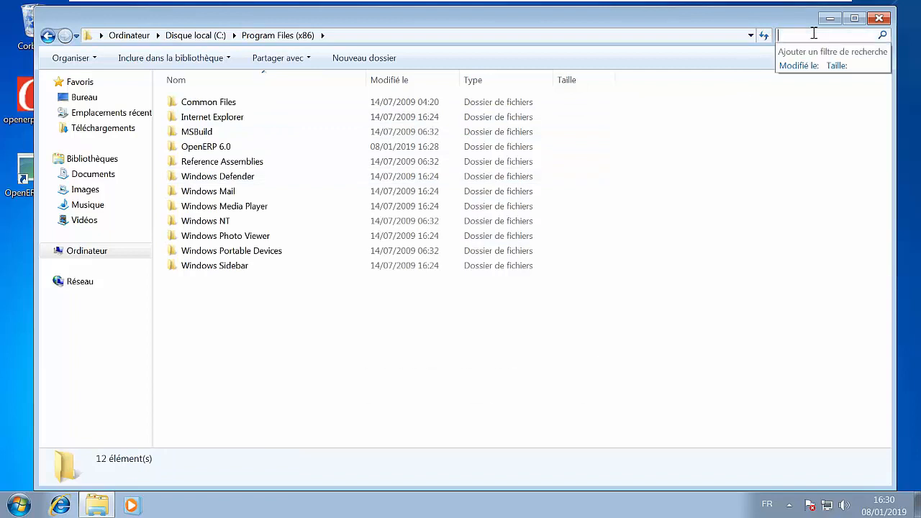
text(postgre)
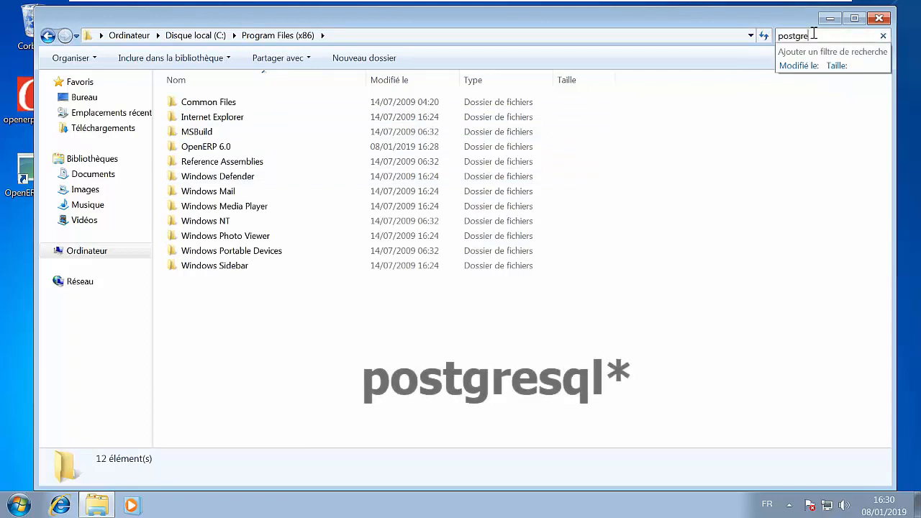
text(sql)
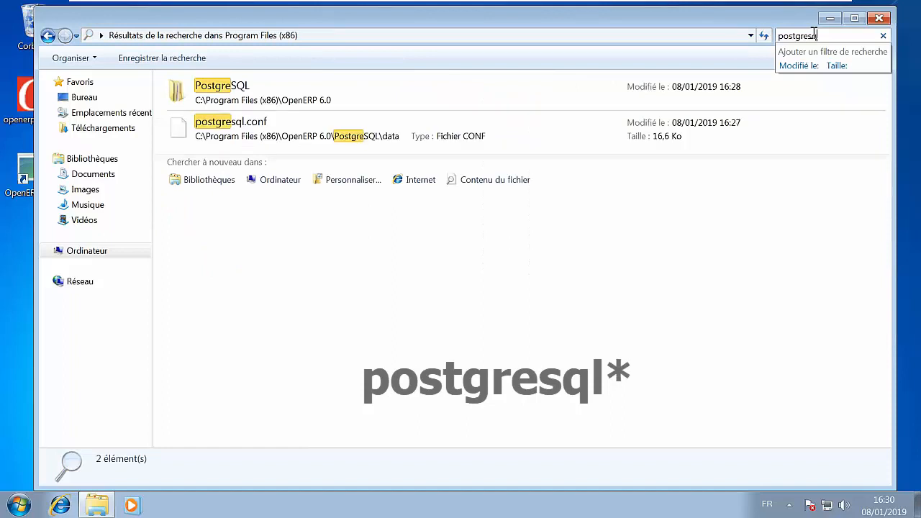
text(*)
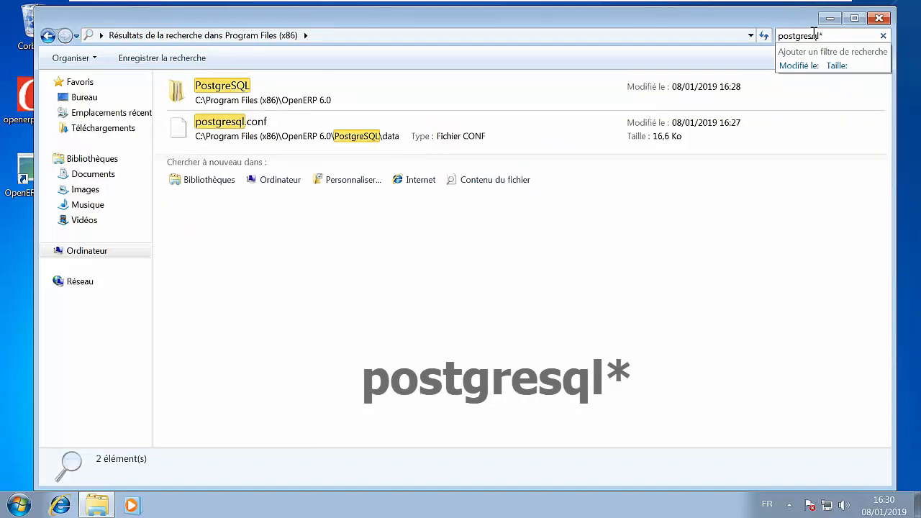
- Delete the found PostgreSQL folder and postgresql.conf with administrator rights, permanently removing the file and skipping items that cannot be found
click(594, 107)
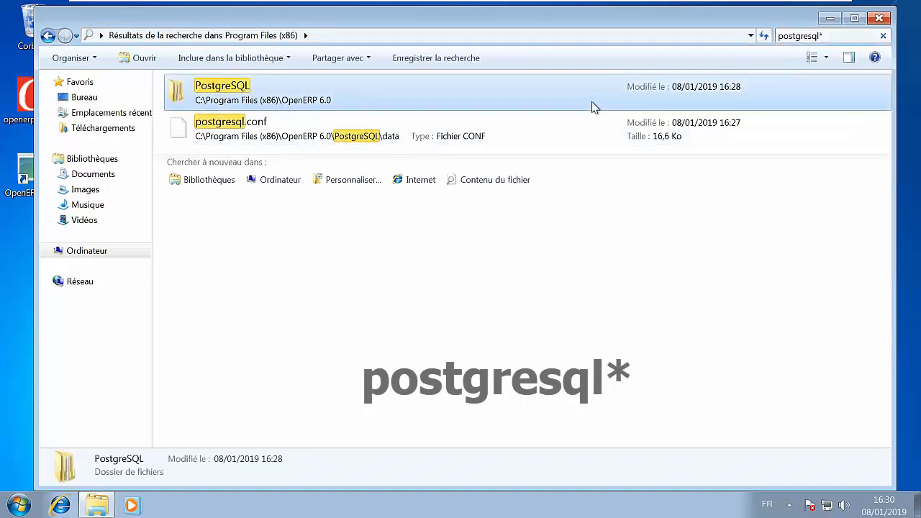
key(ctrl+a)
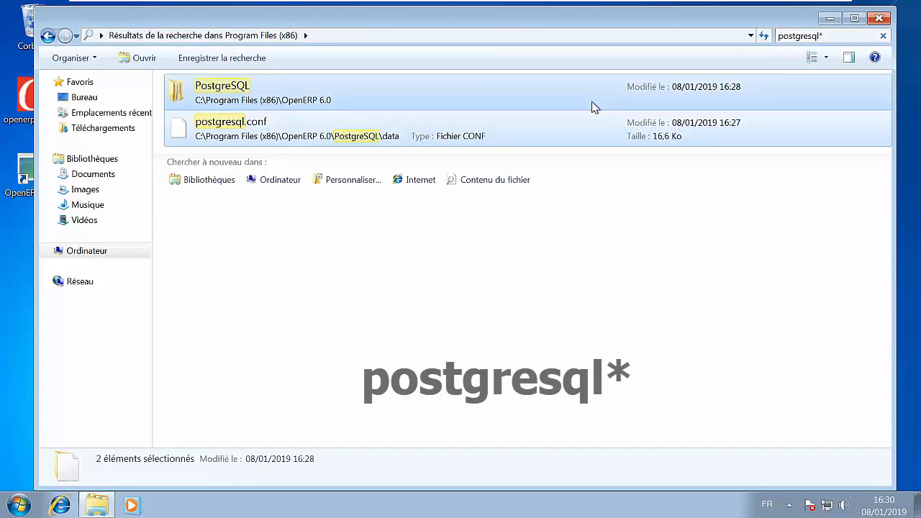
right_click(594, 107)
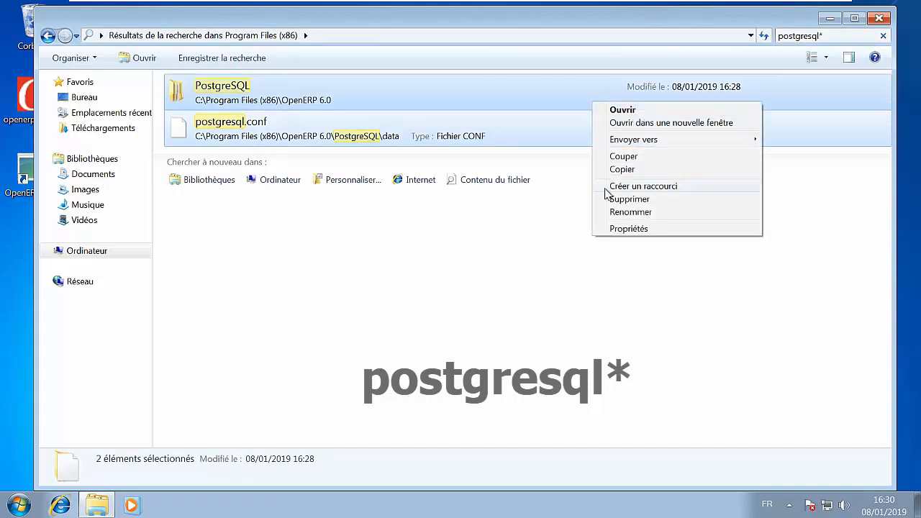
click(671, 205)
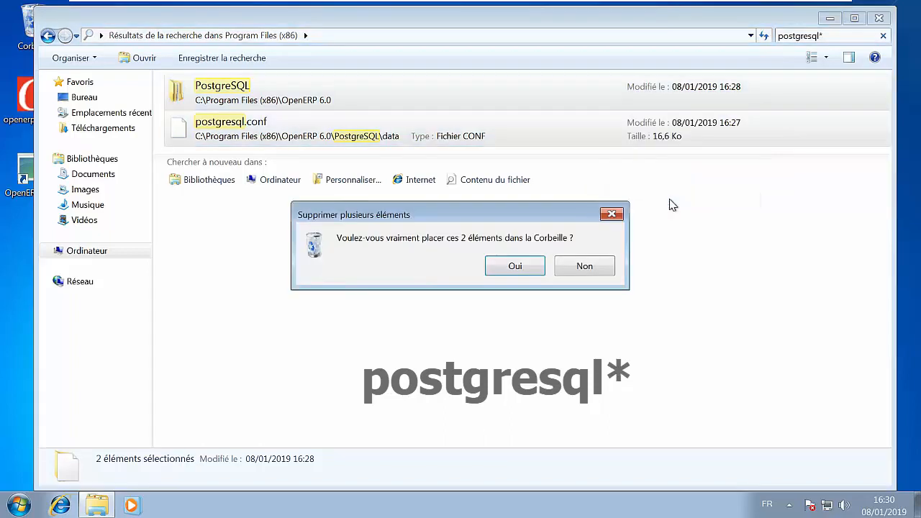
click(532, 265)
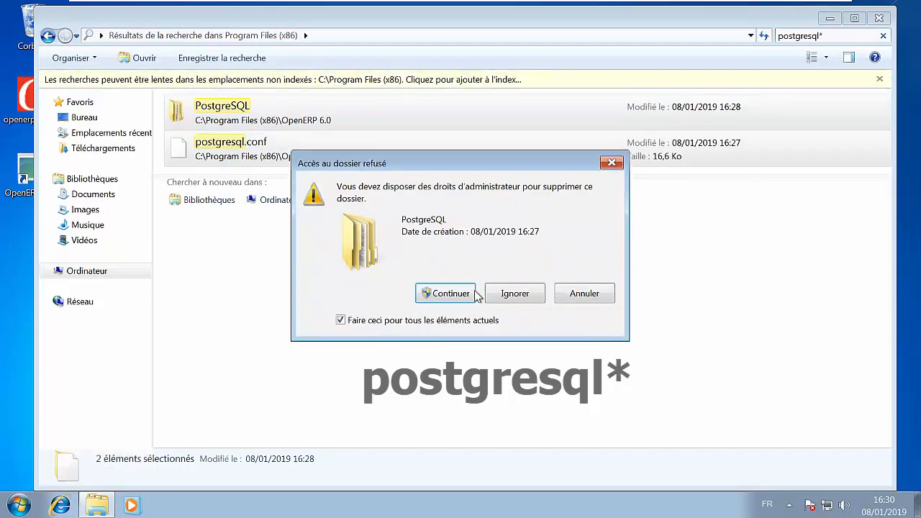
click(463, 295)
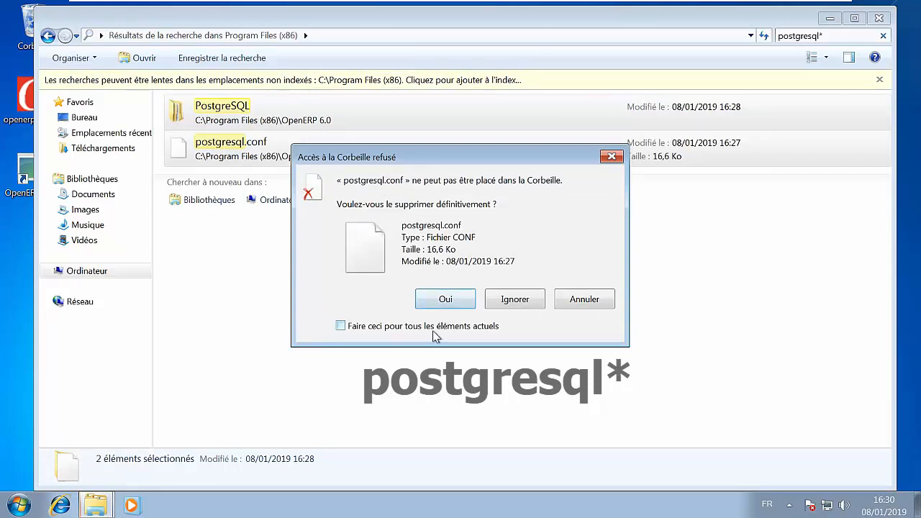
click(461, 298)
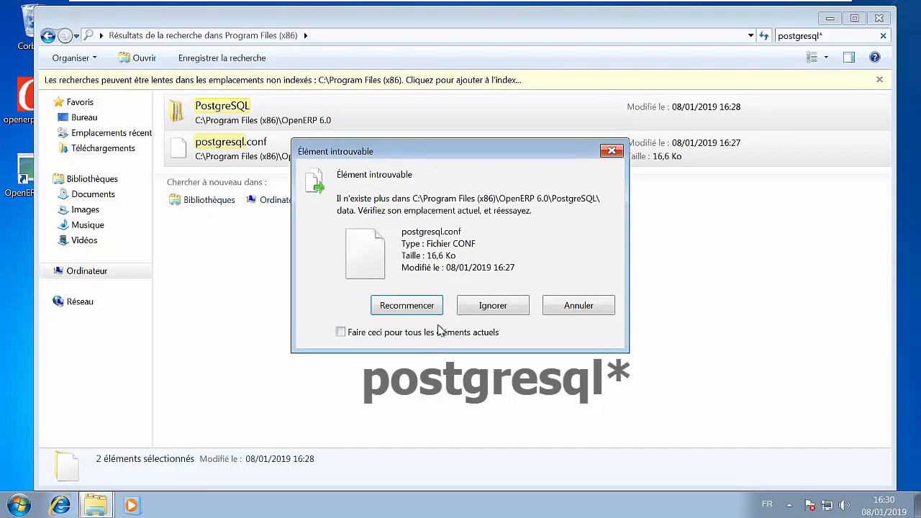
click(440, 332)
click(426, 307)
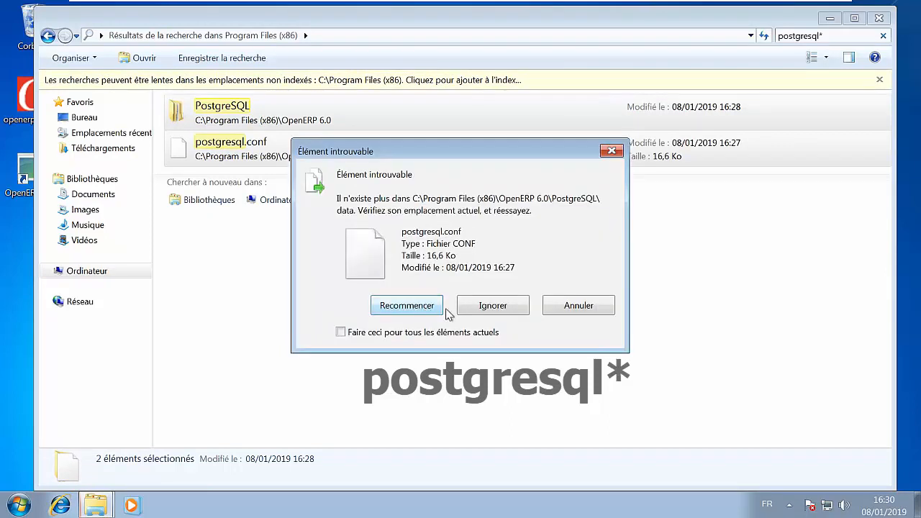
click(471, 311)
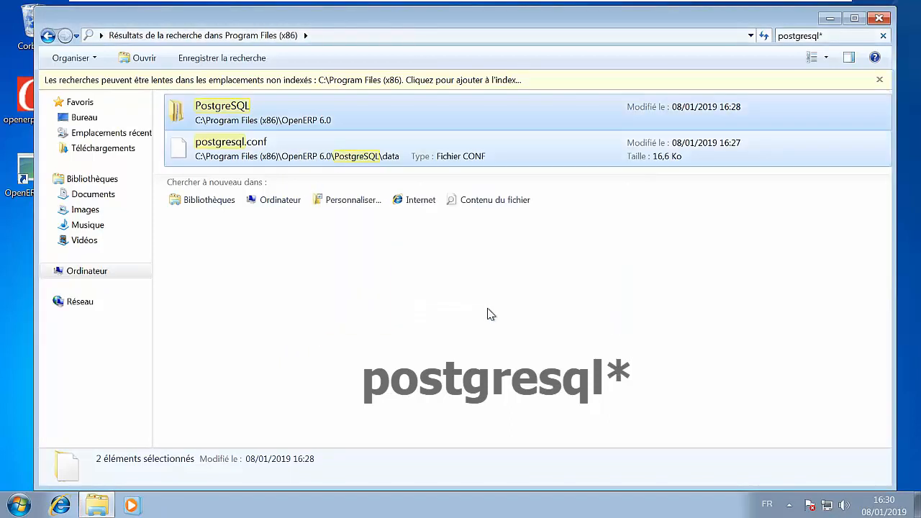
- Clear the search and search the Programmes folder on drive C: for postgresql*
click(882, 36)
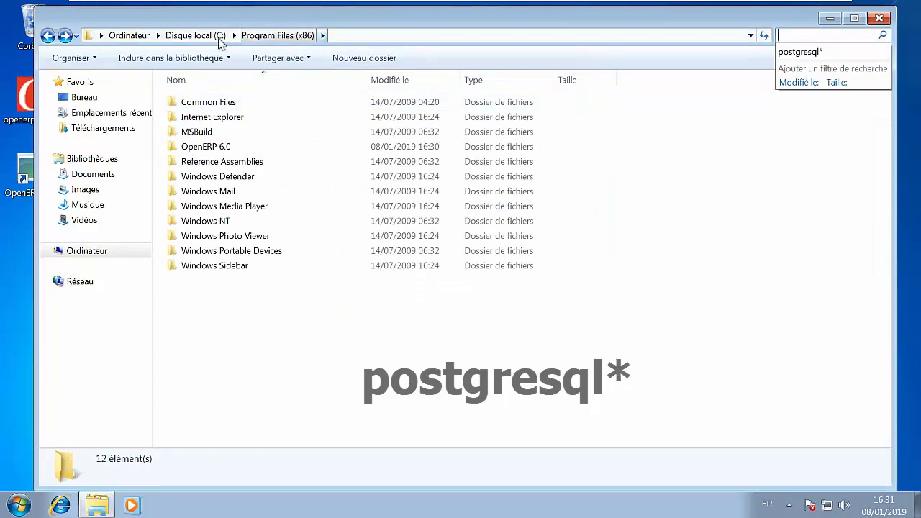
click(207, 36)
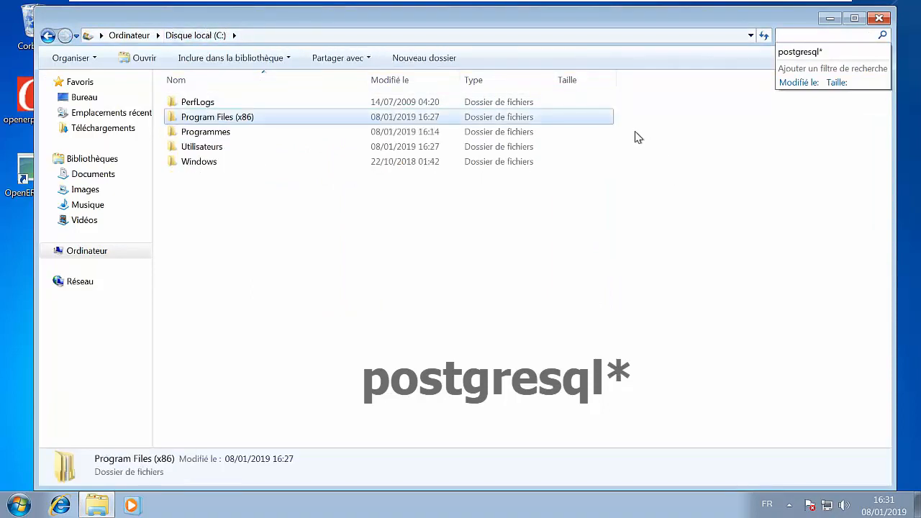
double_click(587, 132)
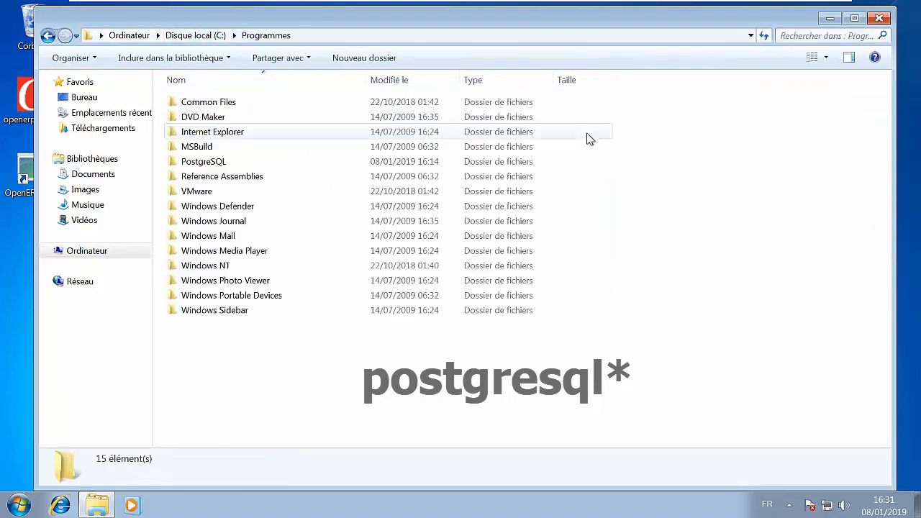
click(833, 35)
click(824, 54)
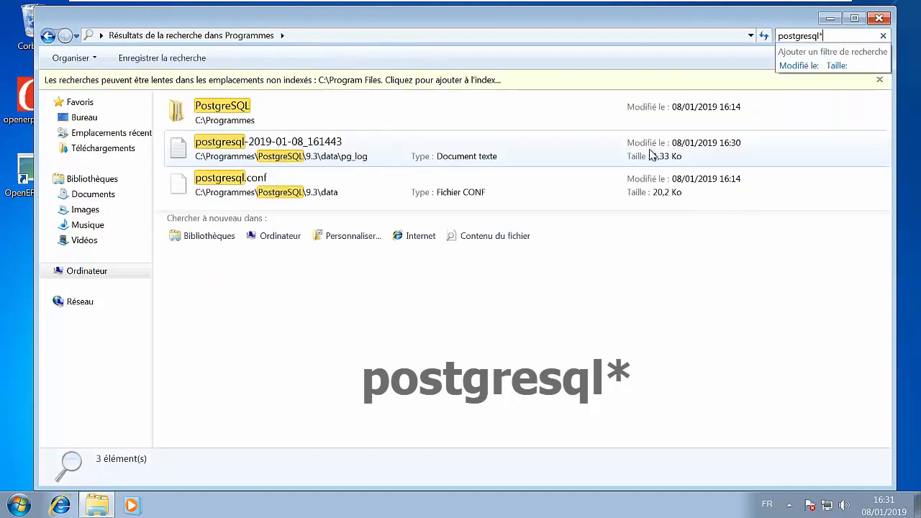
- Delete all PostgreSQL items found in the Programmes folder with administrator rights and refresh the search results
click(649, 155)
key(ctrl+a)
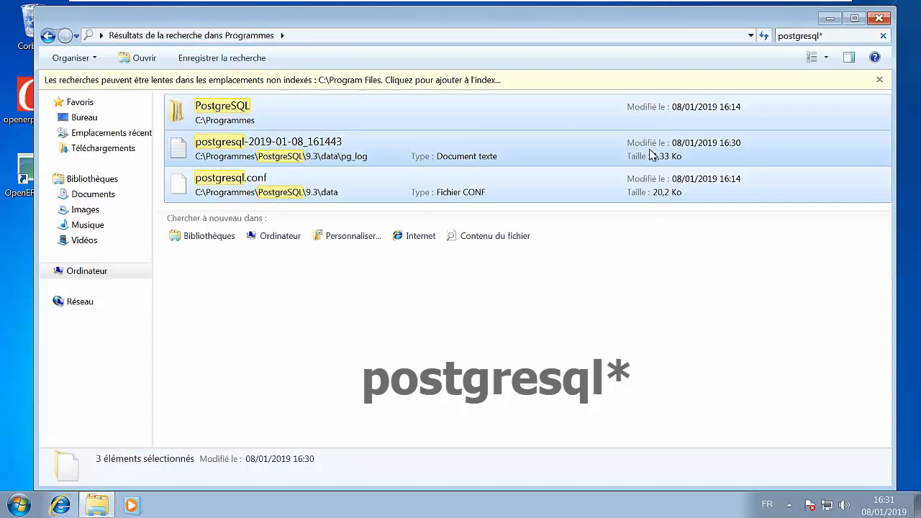
key(Delete)
key(Return)
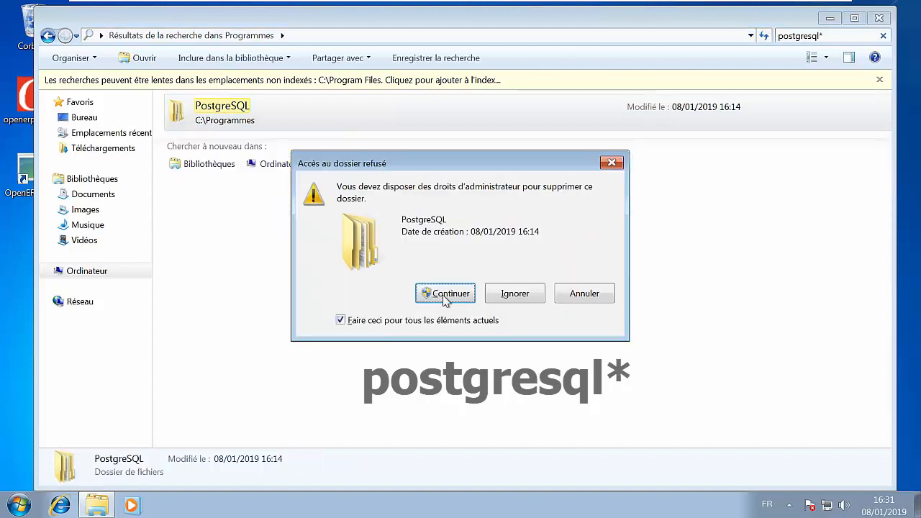
click(448, 295)
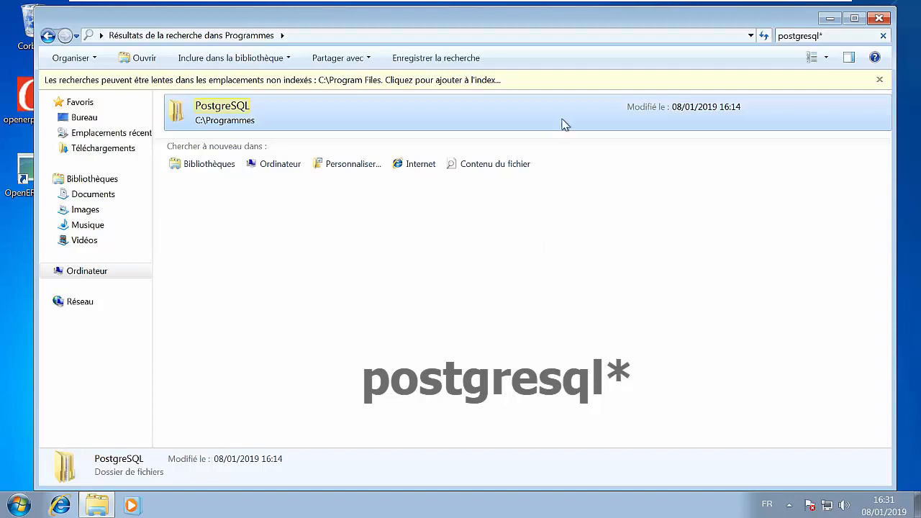
click(763, 35)
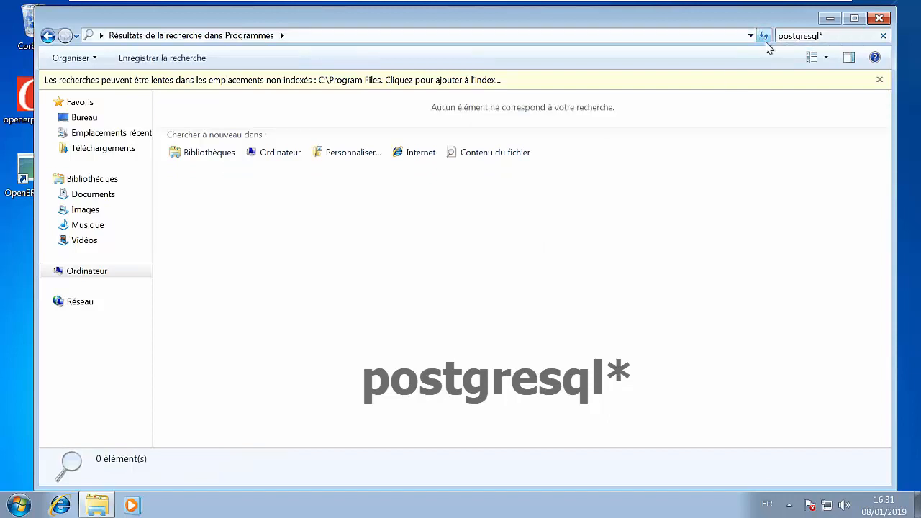
- Check Program Files (x86) again for leftover postgresql* items, clear the search and close the Explorer window
click(48, 36)
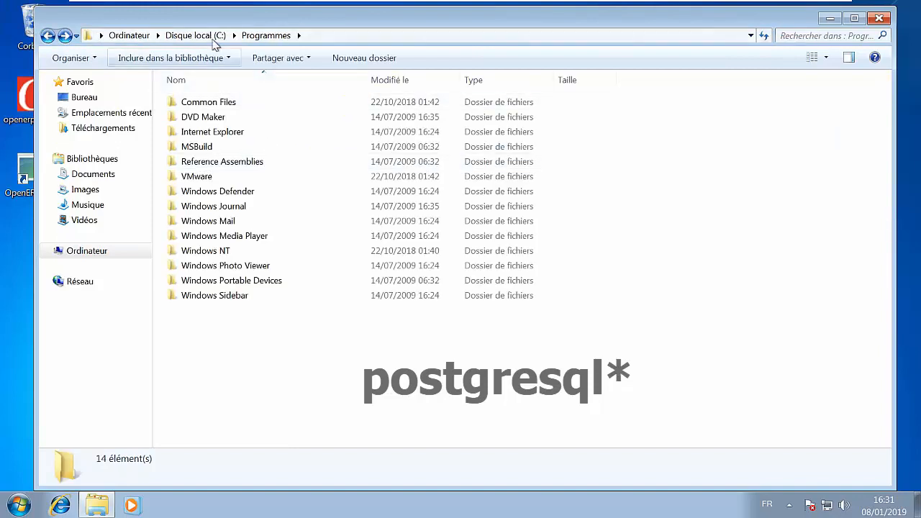
click(210, 38)
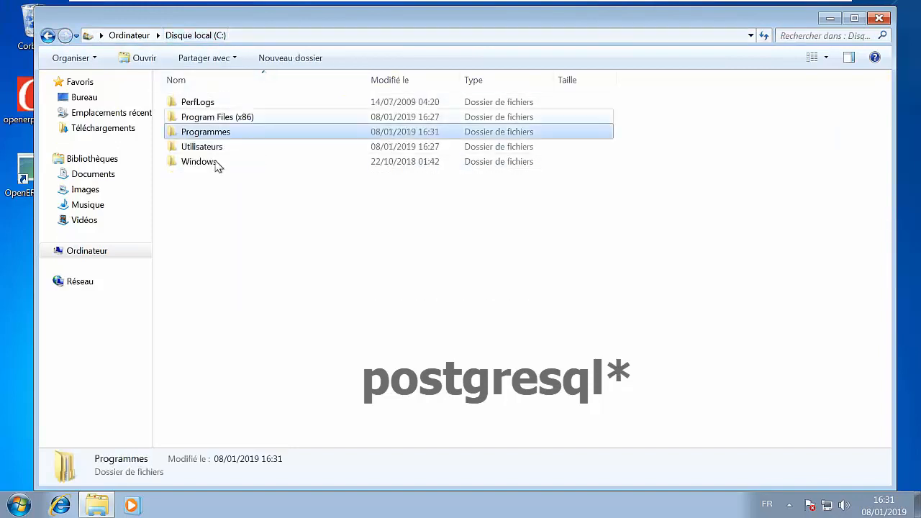
double_click(269, 122)
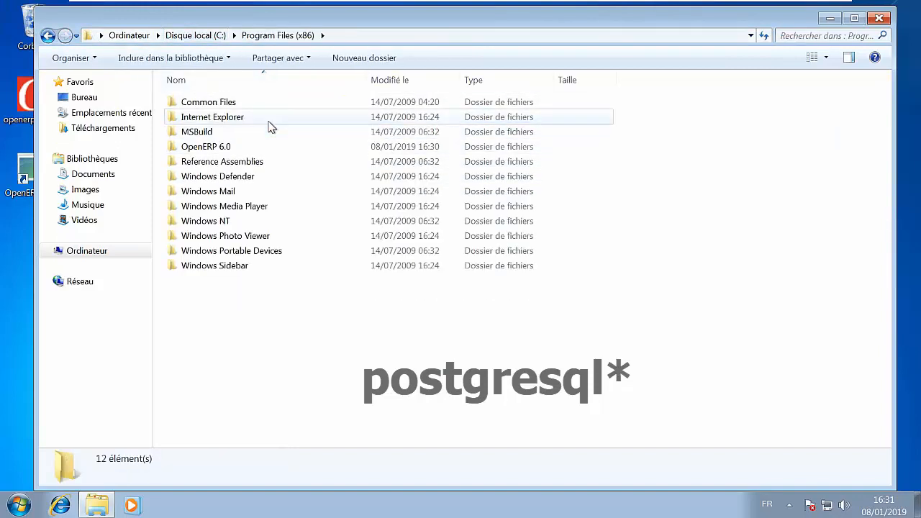
click(825, 36)
text(postgresql*)
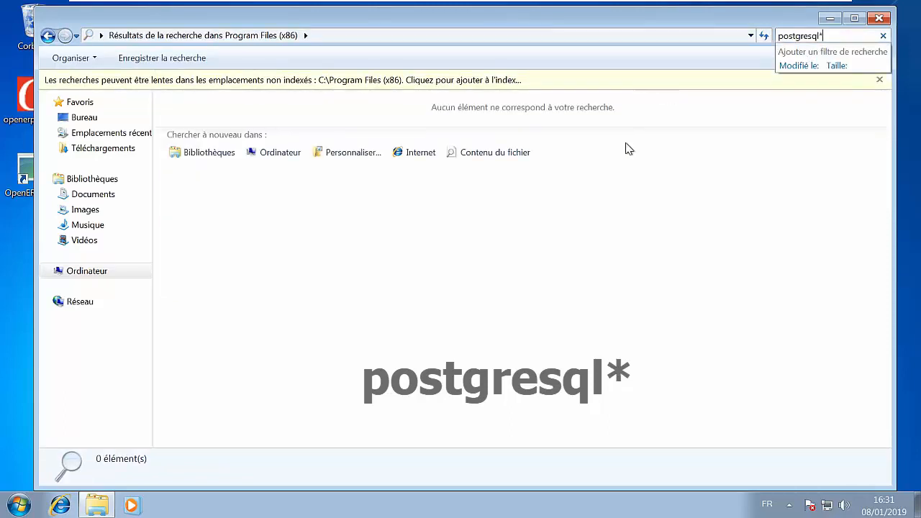
click(883, 36)
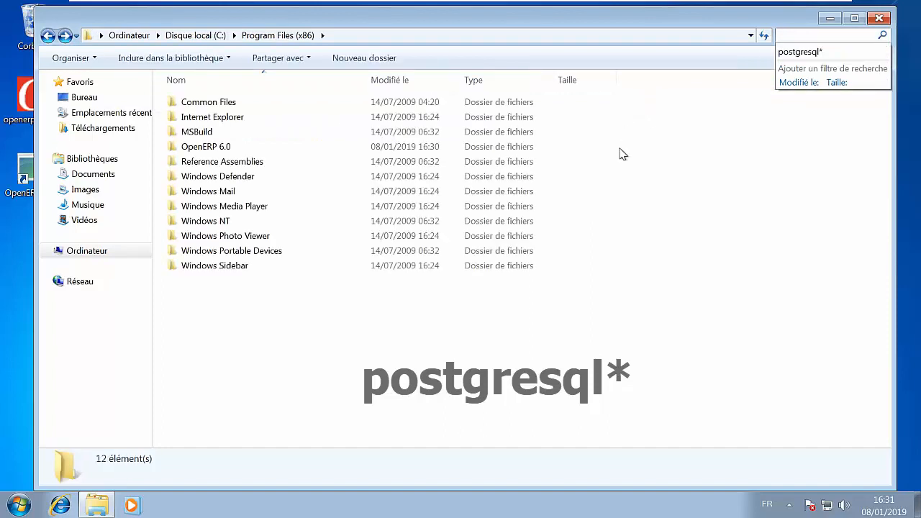
click(211, 35)
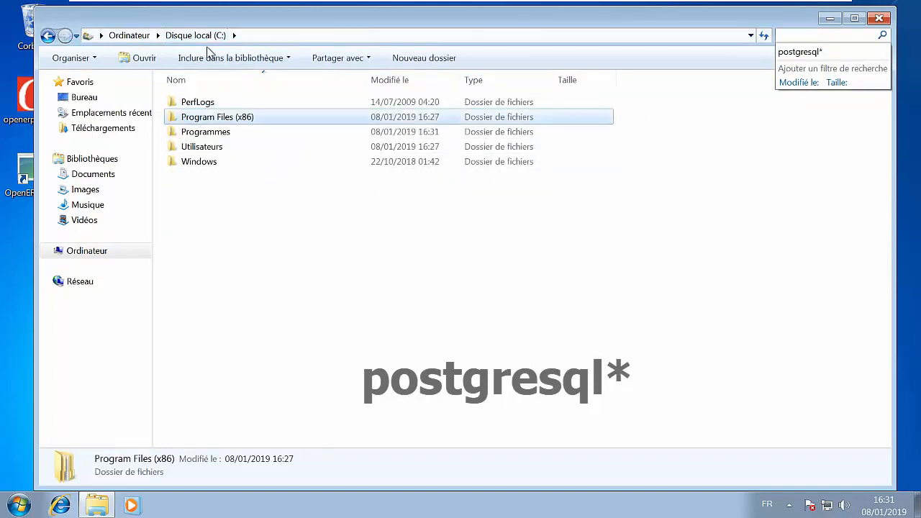
click(879, 19)
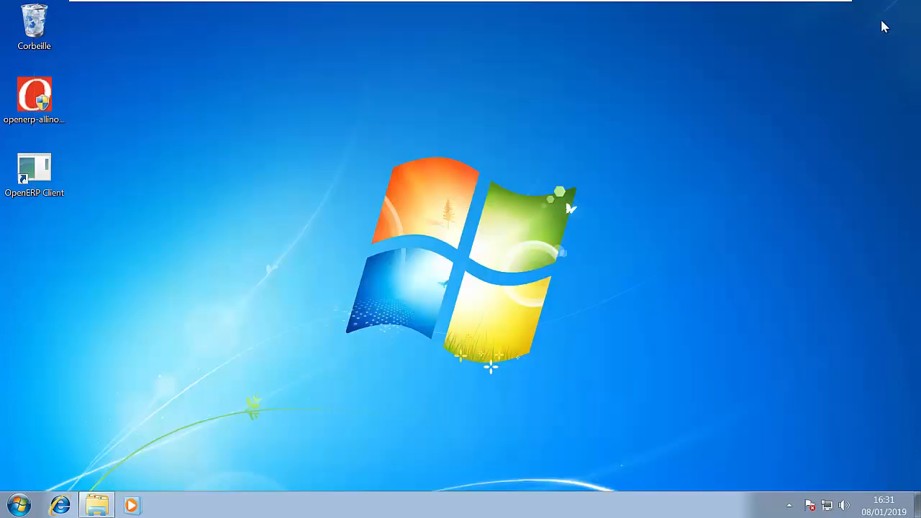
- Launch openerp-allinone-setup-6.0.1 with administrator approval, accept the licence and keep the All In One installation with all four components
click(42, 119)
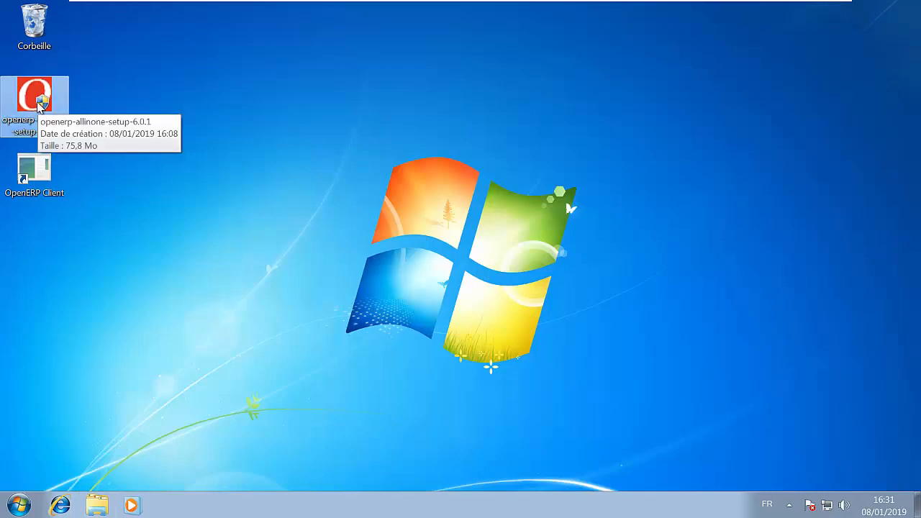
double_click(39, 105)
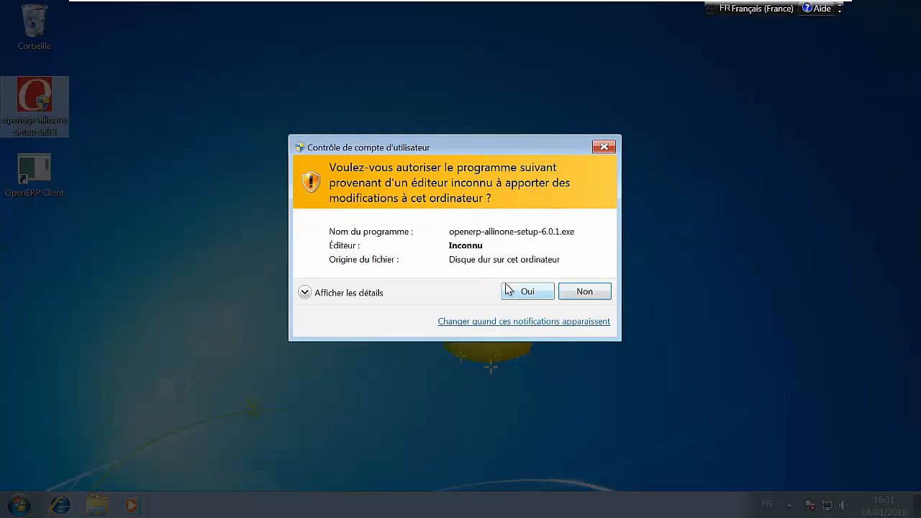
click(506, 285)
click(474, 287)
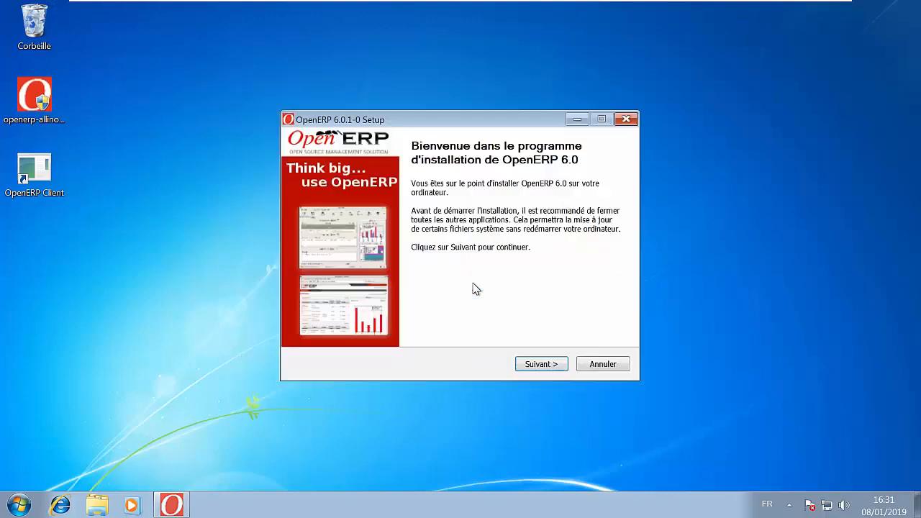
click(540, 364)
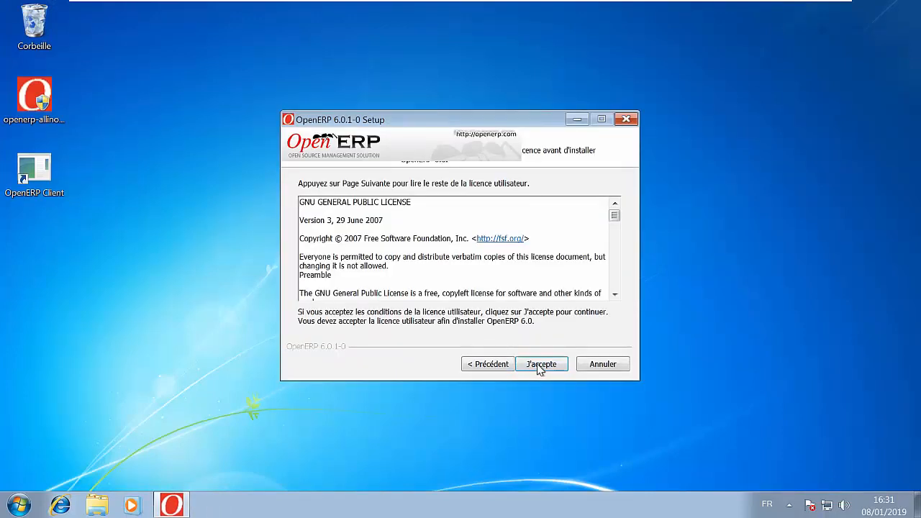
click(549, 367)
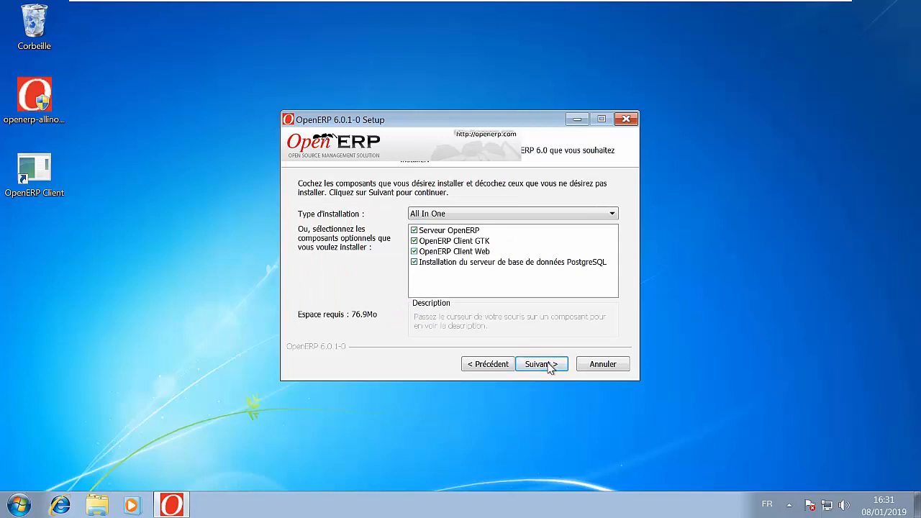
click(549, 365)
- Set the PostgreSQL connection user to admin and enter the connection password
click(390, 235)
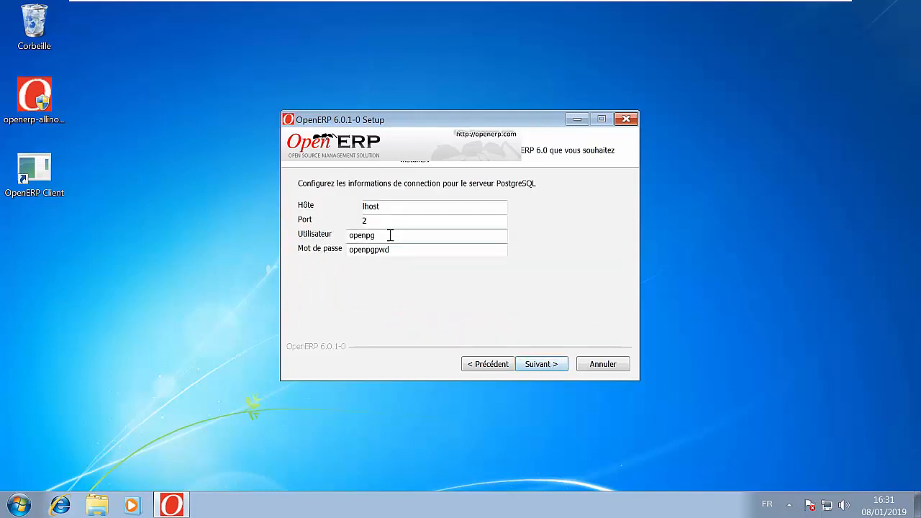
double_click(360, 236)
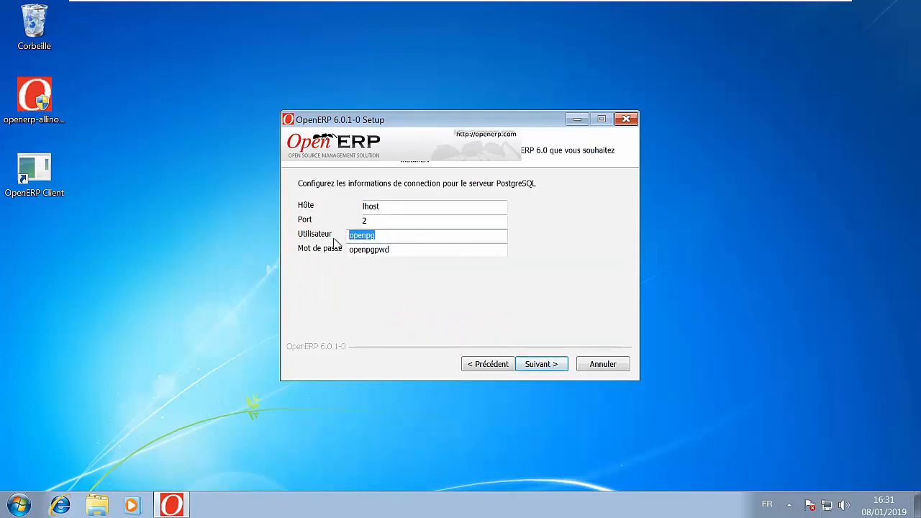
text(admin)
key(Tab)
text(a)
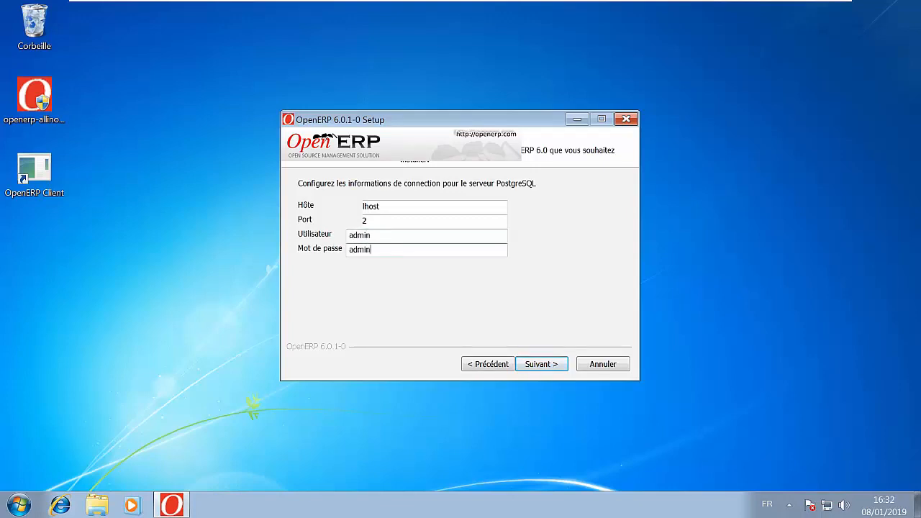
- Install OpenERP 6.0 into C:\Program Files (x86)\OpenERP 6.0 and close the setup wizard when it finishes
click(535, 369)
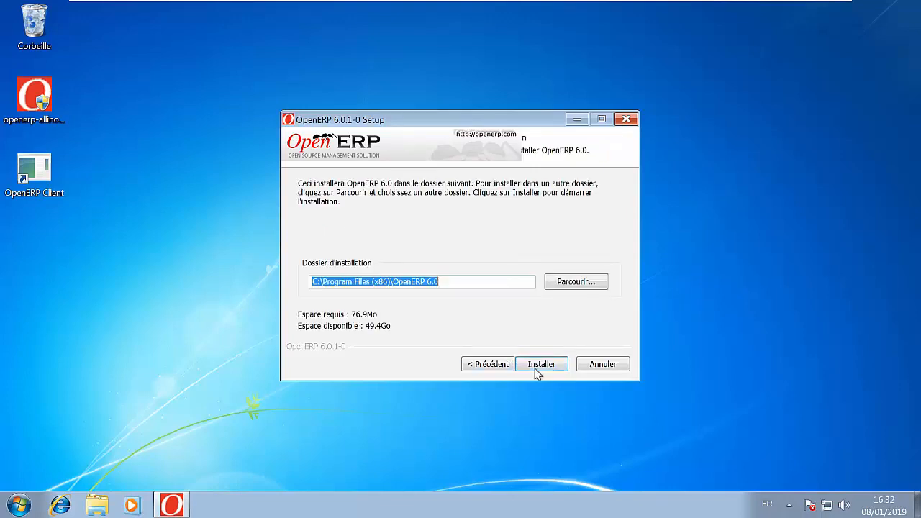
click(535, 368)
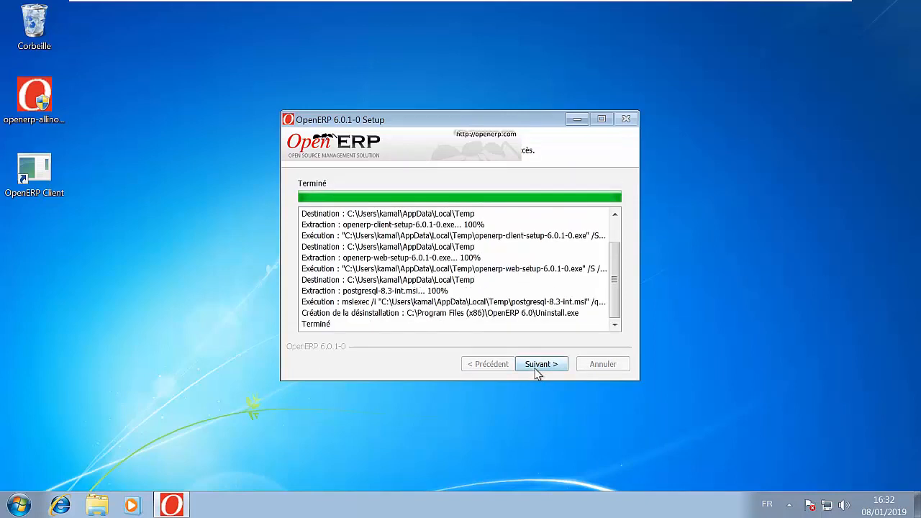
click(545, 369)
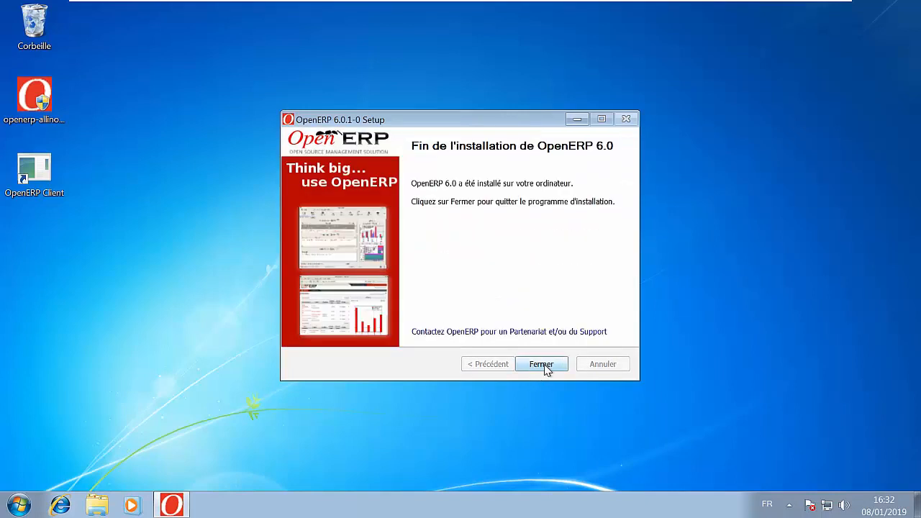
click(541, 365)
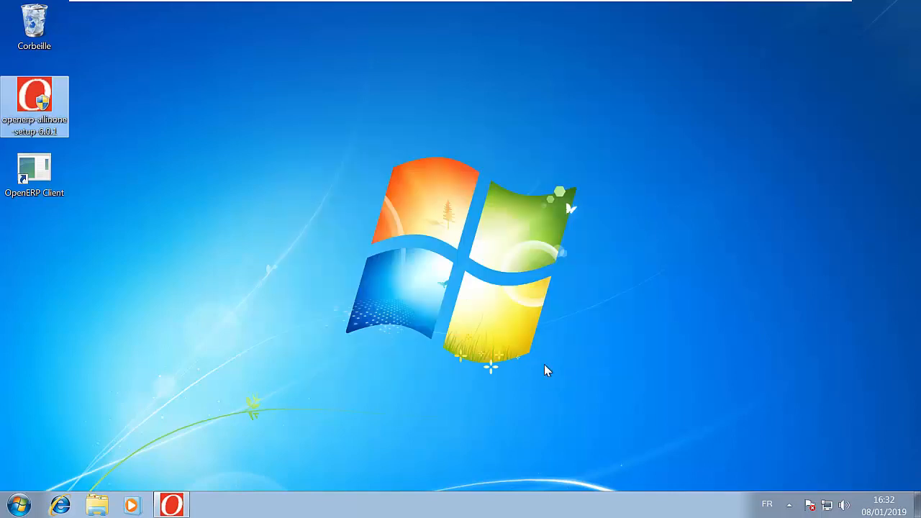
- Launch the OpenERP Client, cancel the login dialog and open the form for creating a new database
click(386, 287)
double_click(43, 179)
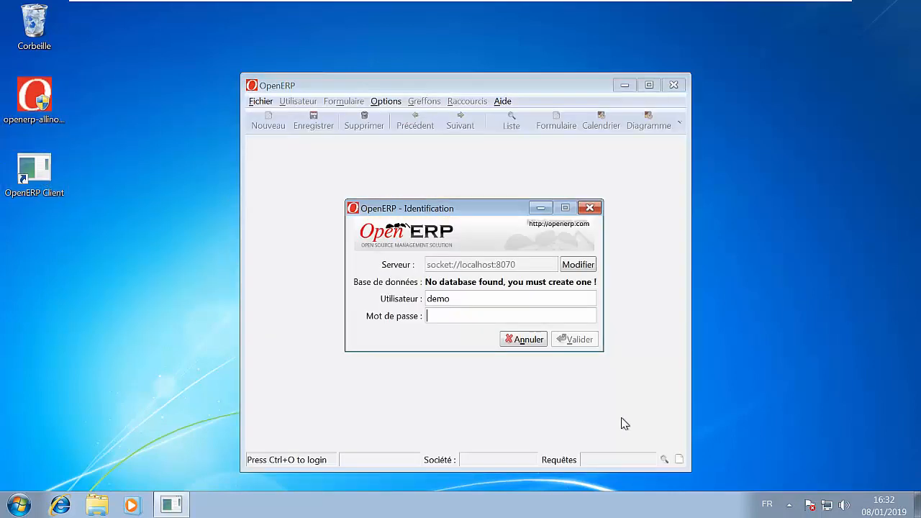
click(527, 339)
click(239, 97)
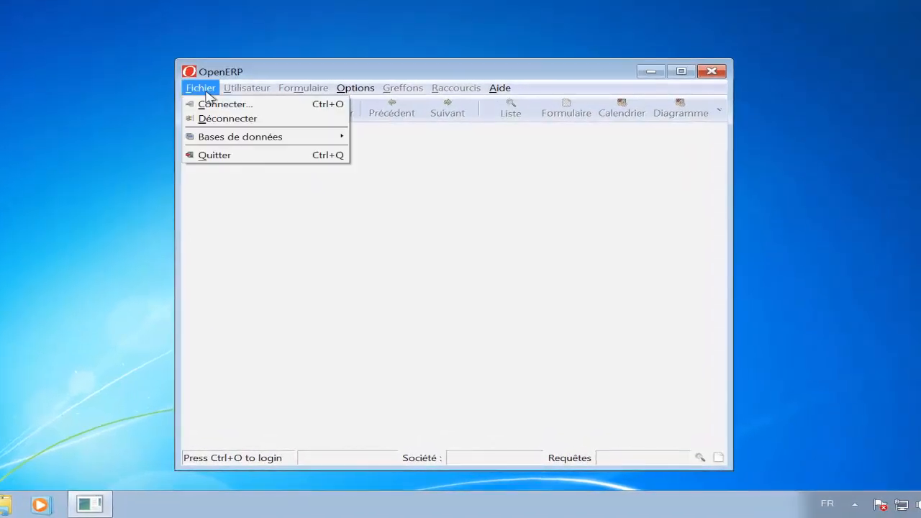
mouse_move(272, 141)
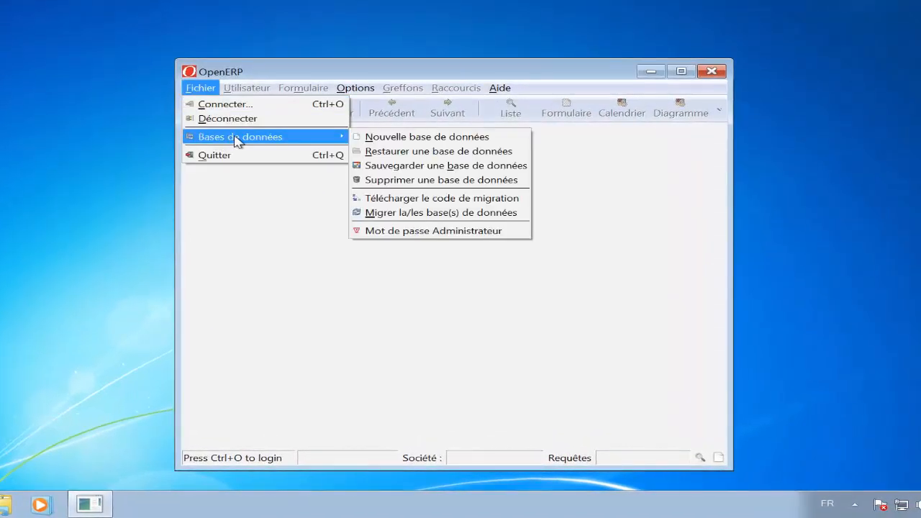
click(448, 137)
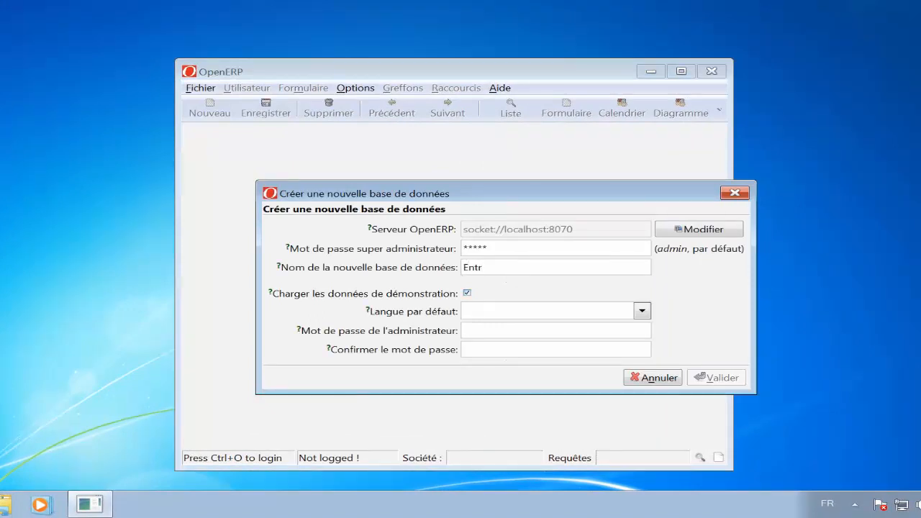
- Enter the super administrator password, name the new database Entreprise01 and set its default language to French / Français
text(Entreprise01)
key(Tab)
click(639, 309)
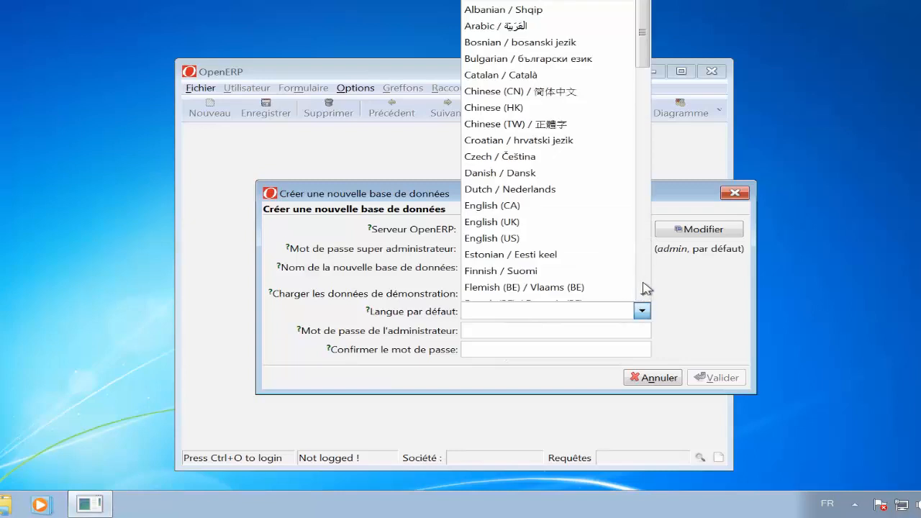
scroll(644, 288, down, 5)
click(603, 54)
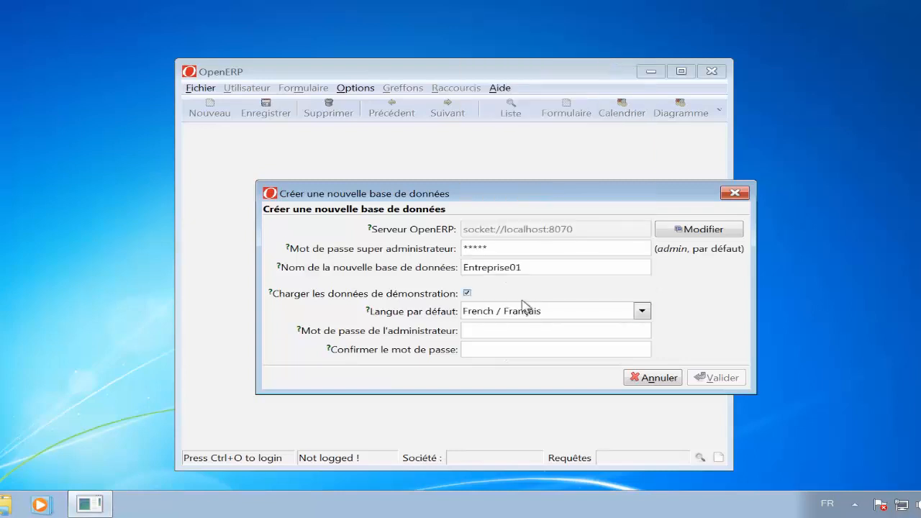
- Enter and confirm the administrator password and create the database
click(518, 328)
text(admin)
click(716, 377)
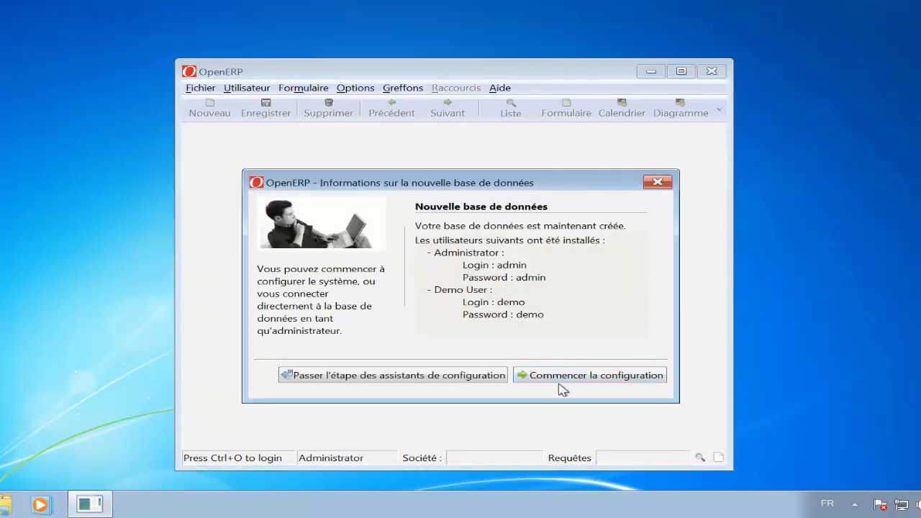
- Start configuring the new database and set the interface to Étendue
click(584, 380)
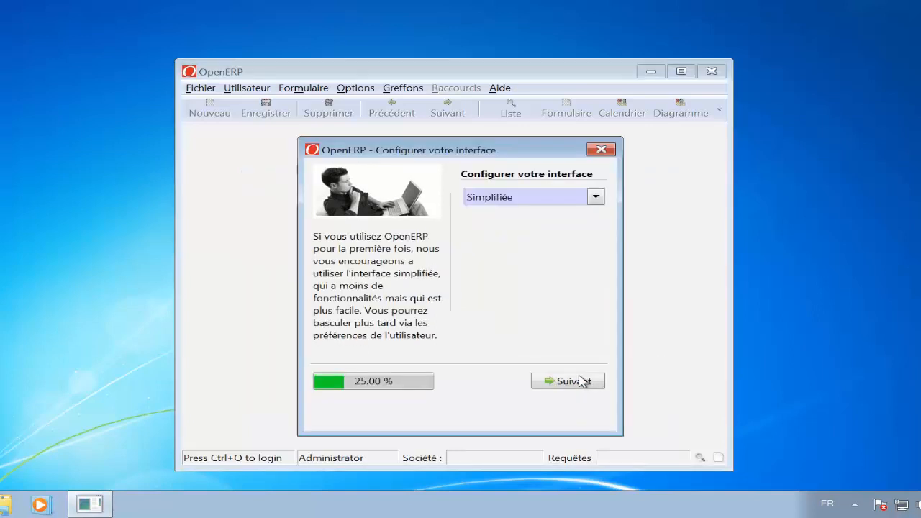
click(596, 197)
click(557, 235)
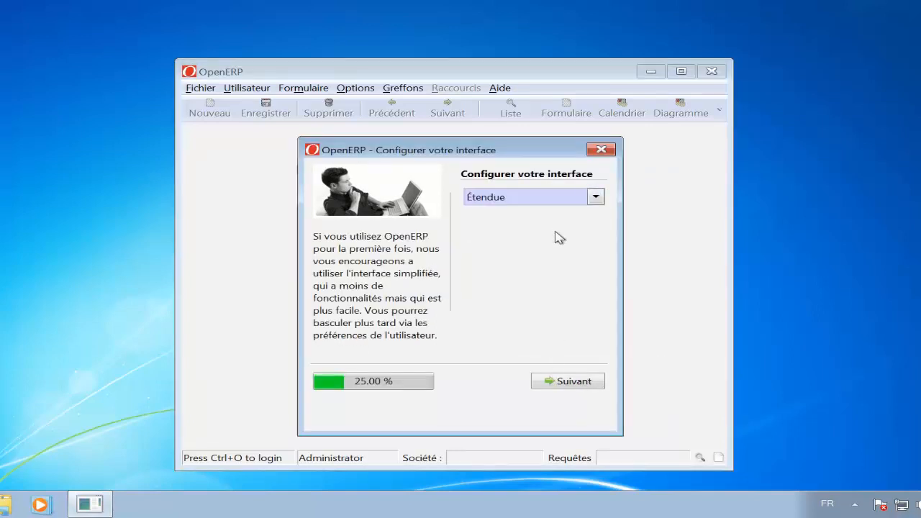
click(568, 383)
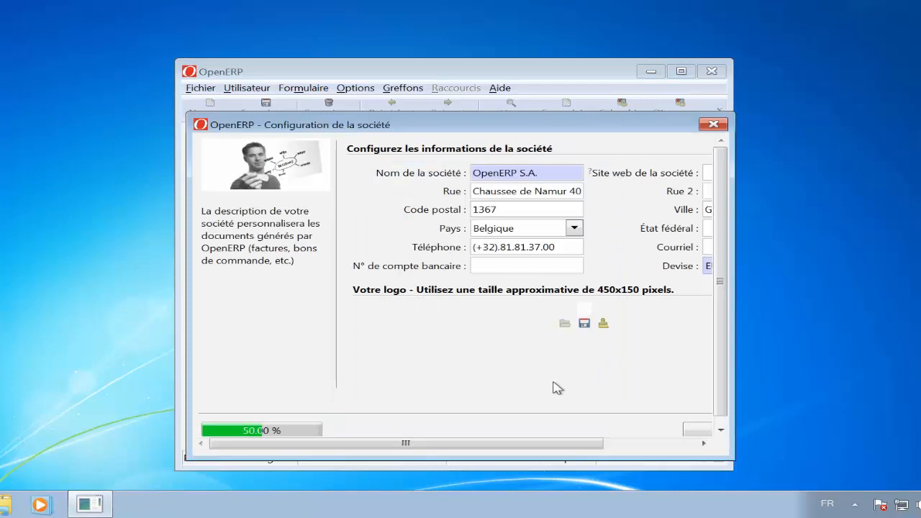
- Accept the default company information and skip installing any applications
click(636, 443)
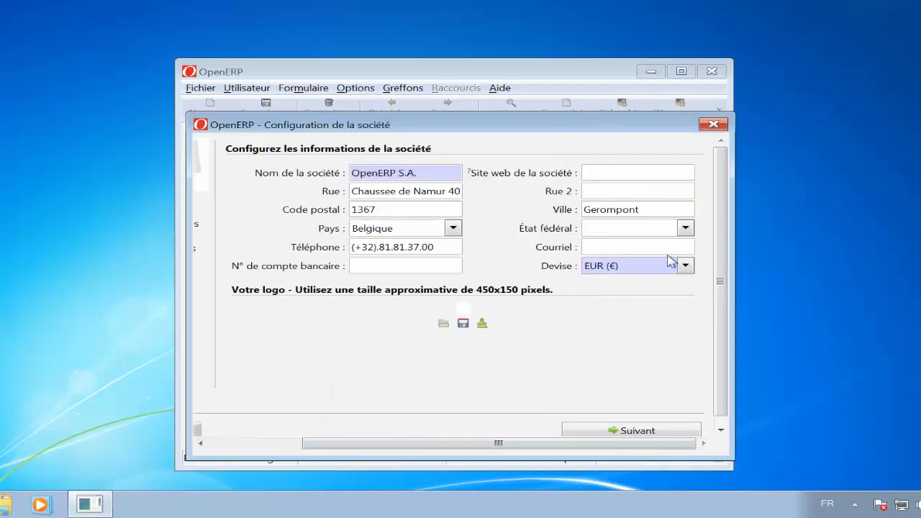
click(646, 433)
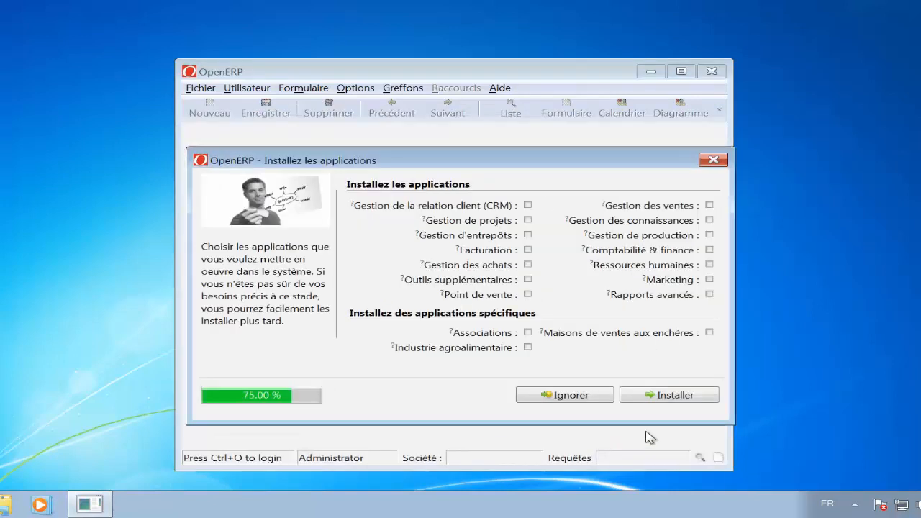
click(575, 400)
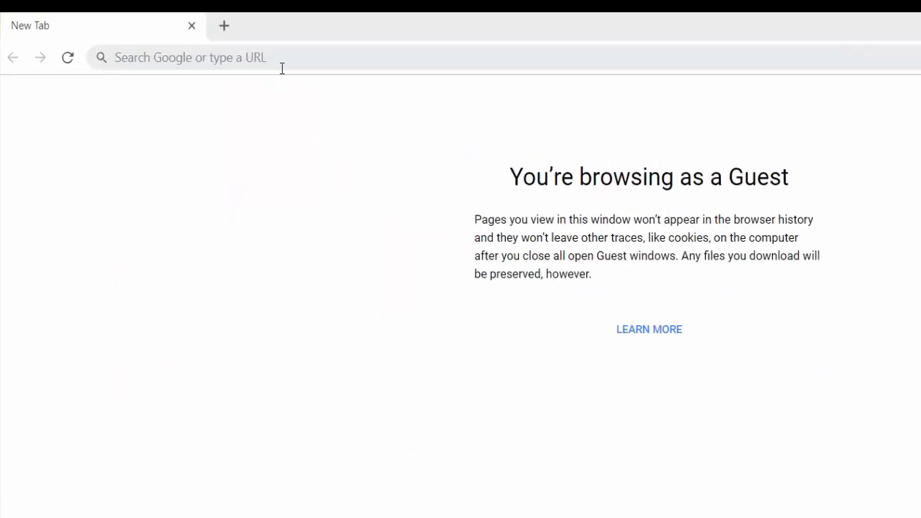
- Switch to the Chrome browser and open the OpenERP web client at localhost:8080
click(282, 69)
text(l)
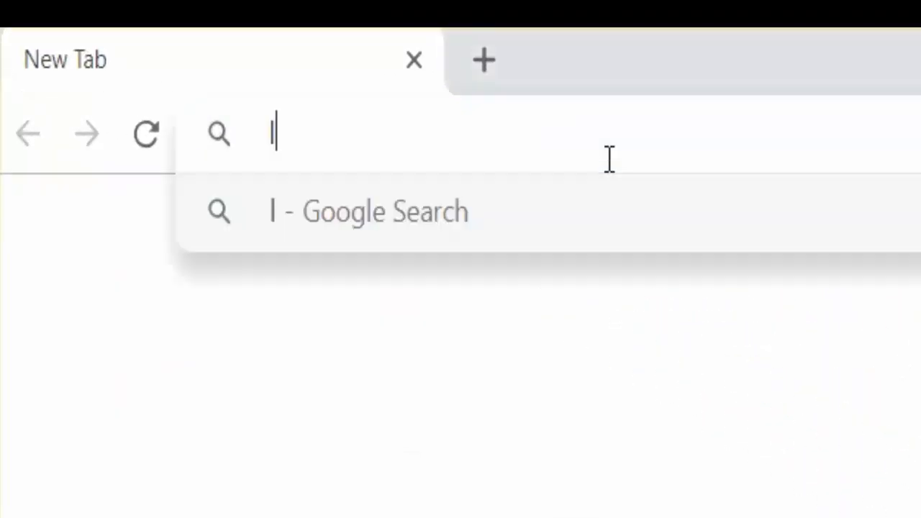
text(ocalh)
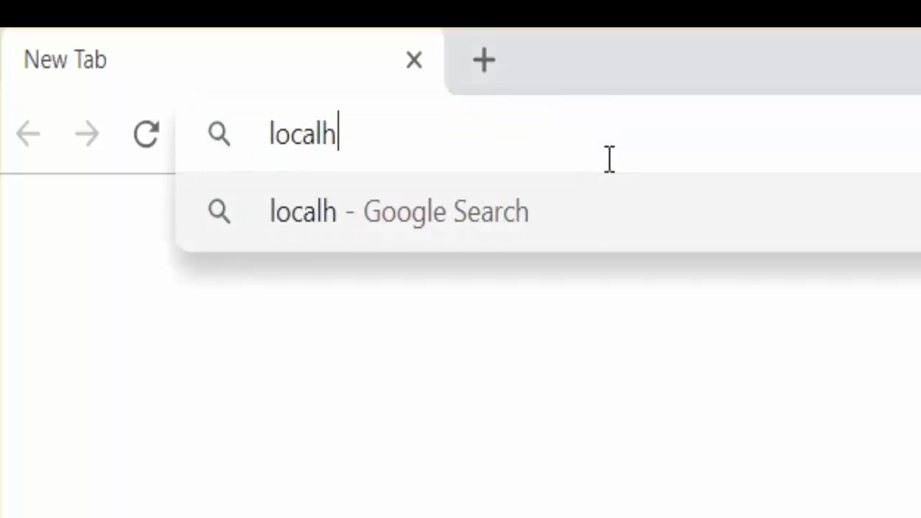
text(ost:)
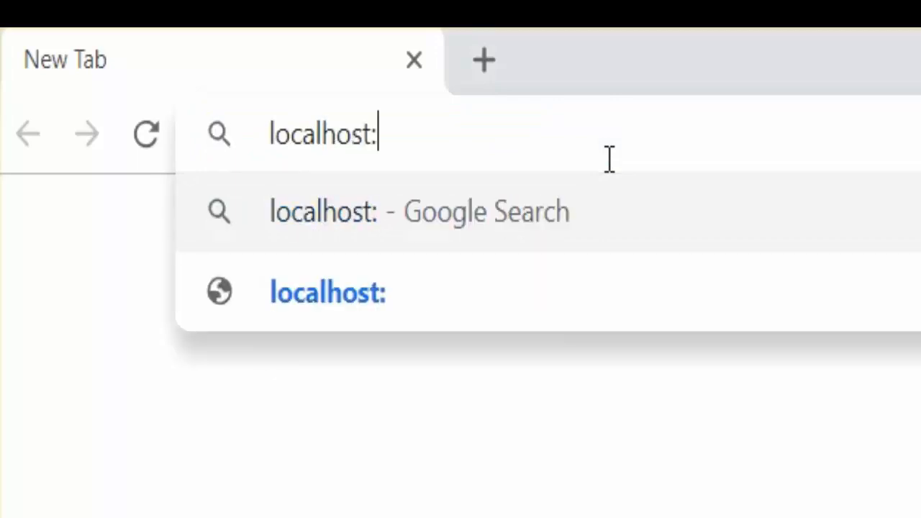
text(8080)
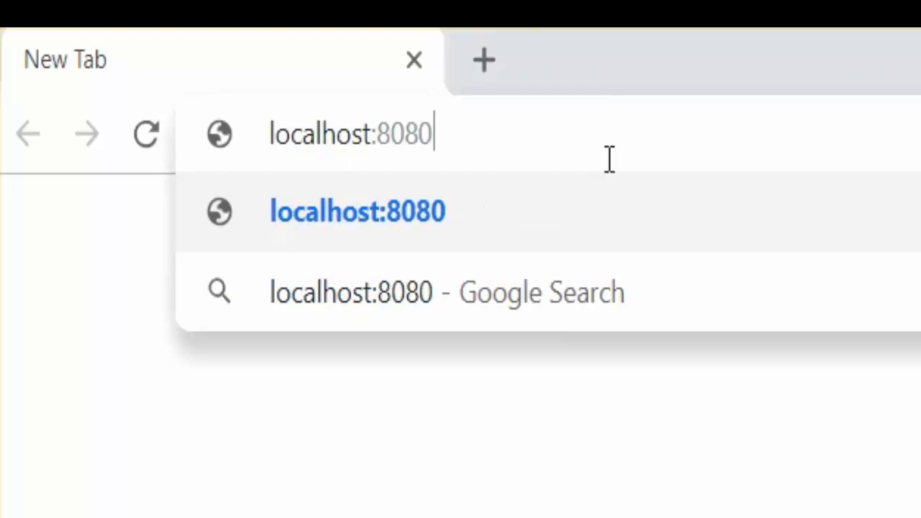
key(Return)
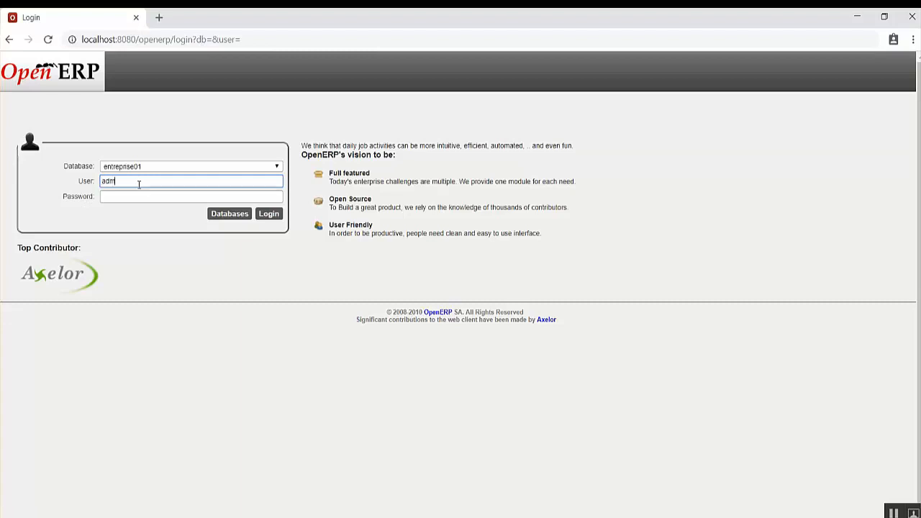
- Log in to the entreprise01 database as admin with the account password
key(Tab)
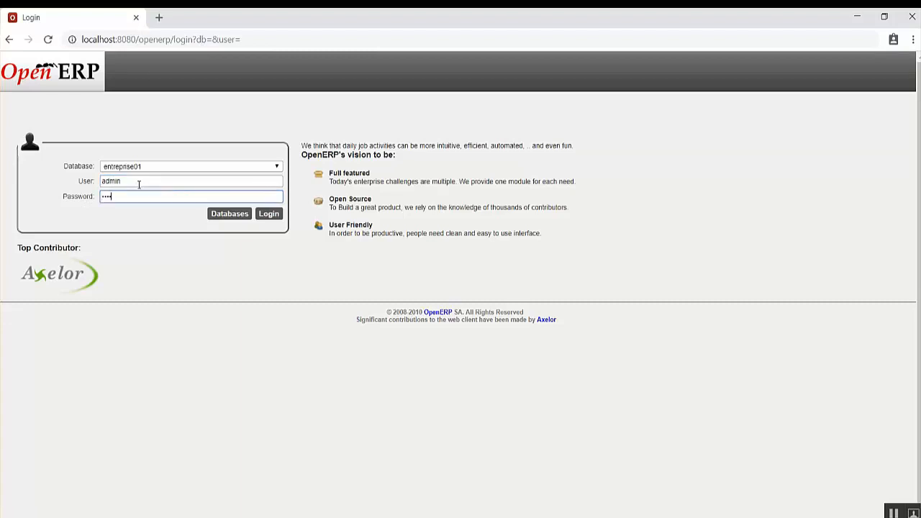
text(admin)
click(274, 215)
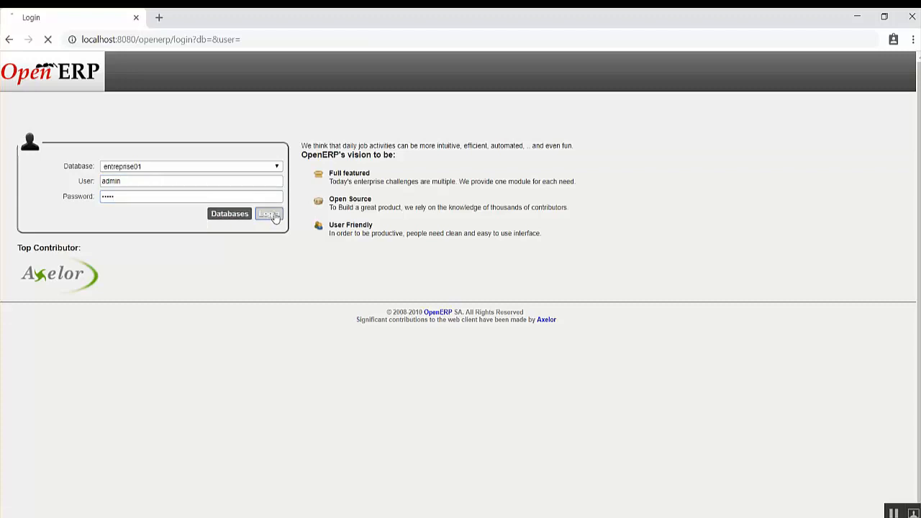